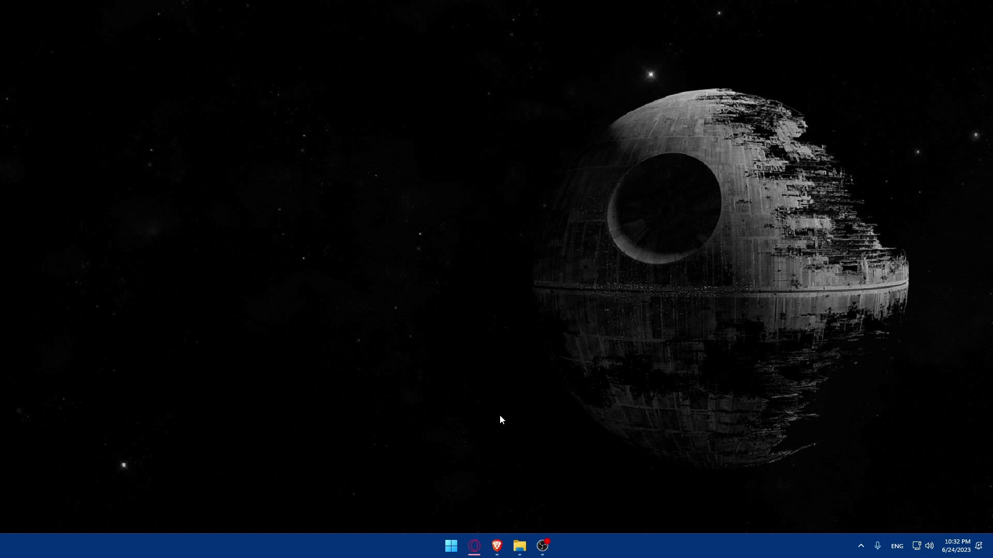
click(497, 546)
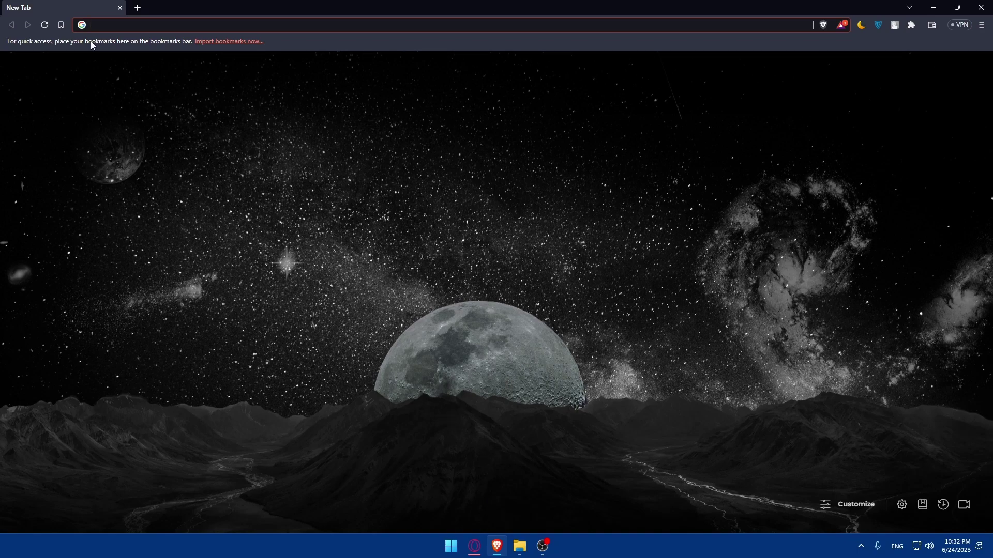
click(98, 24)
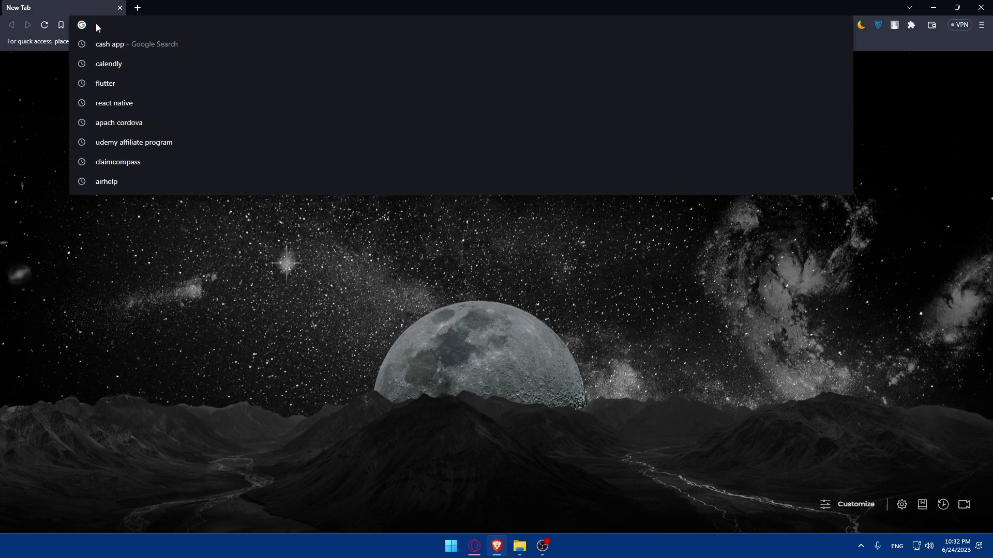
text(weebly.com/editor/main.php#/)
key(Return)
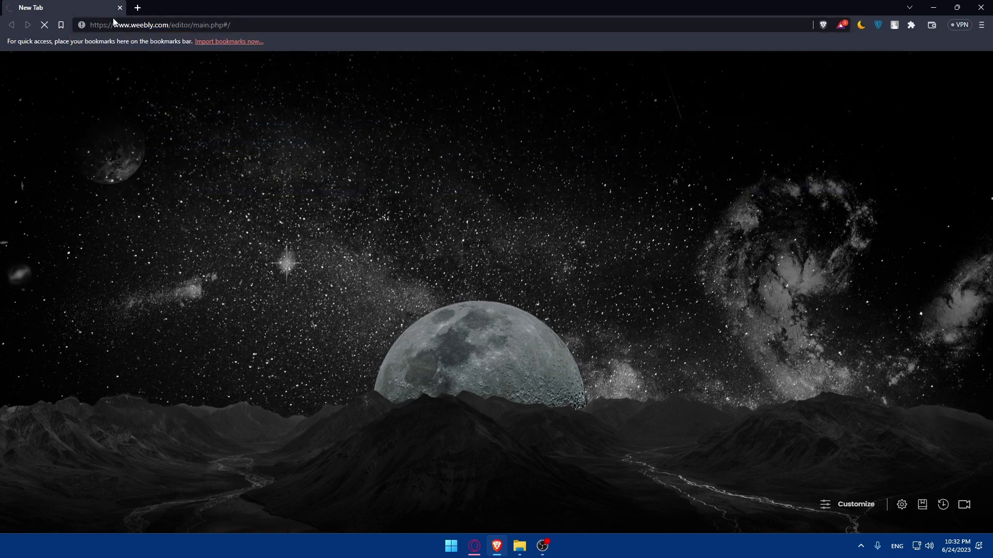
click(211, 30)
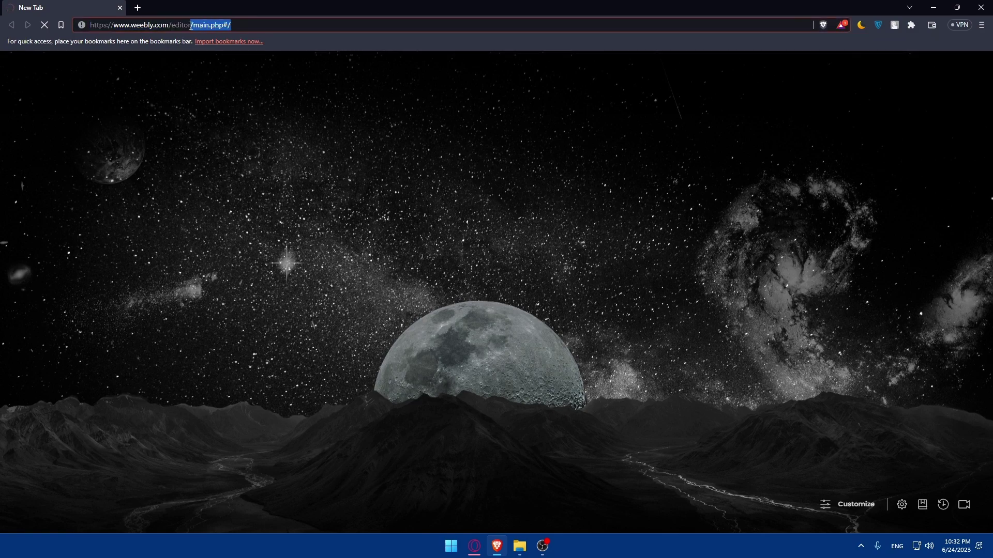
drag(238, 22, 167, 25)
key(BackSpace)
key(Return)
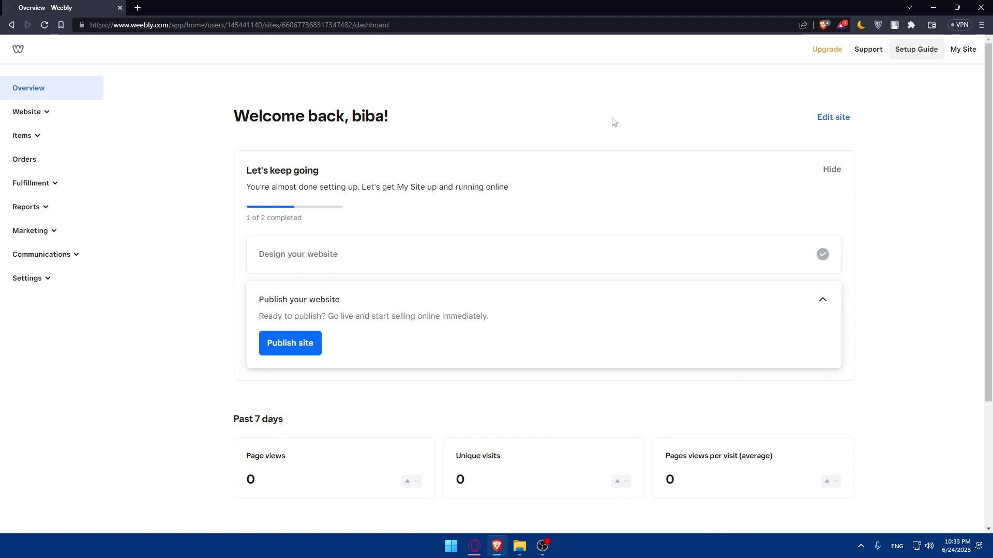
Step: Open the website for editing from the dashboard and dismiss the domain name selection
click(830, 119)
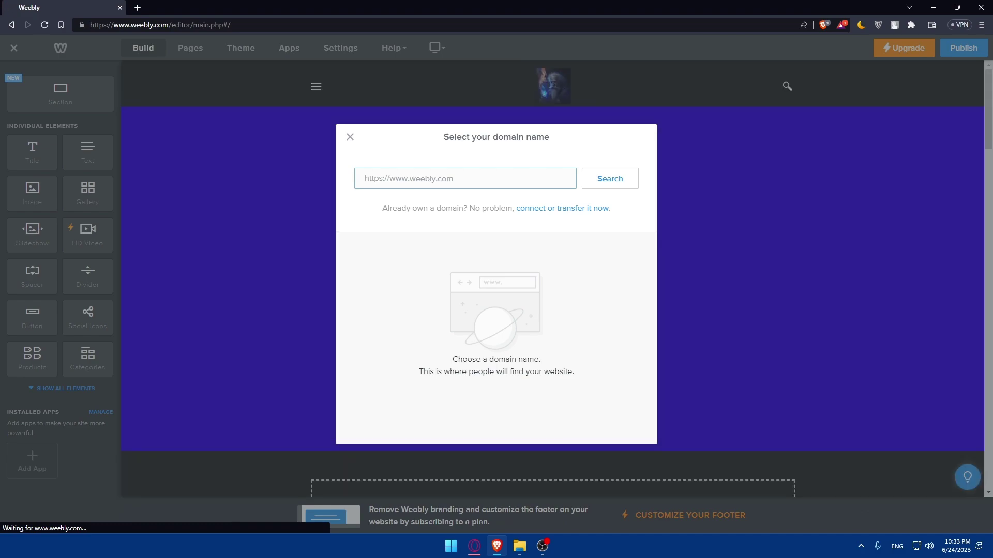
click(350, 138)
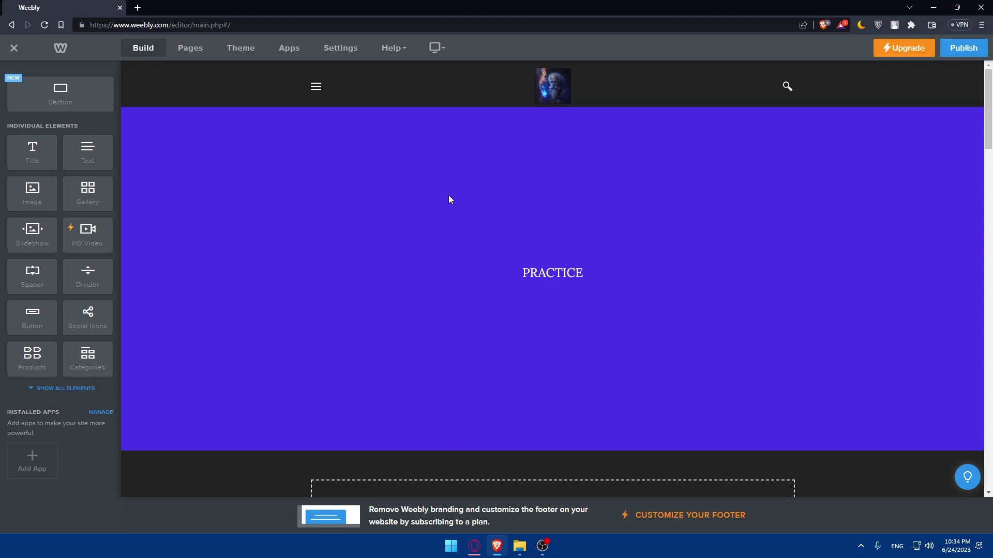
right_click(438, 265)
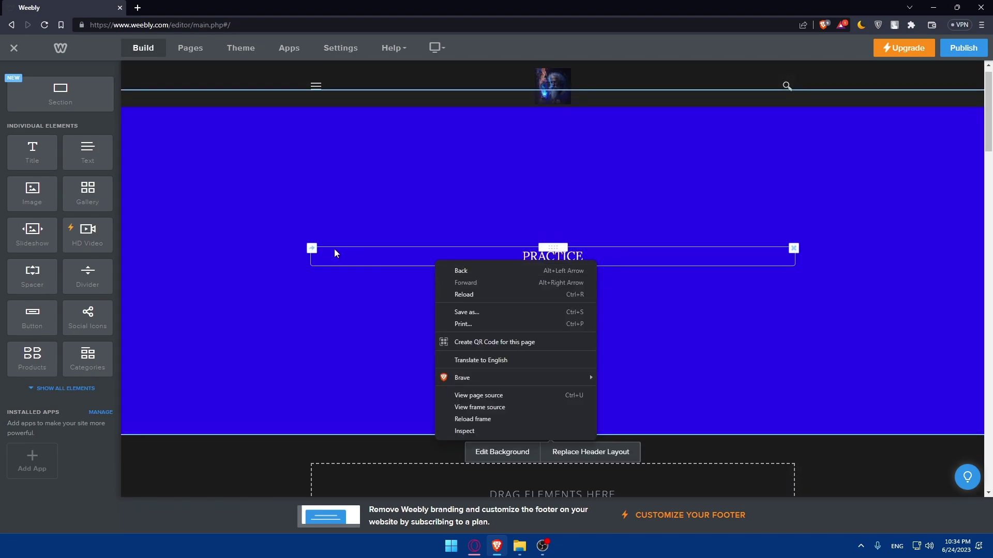
click(354, 226)
click(371, 232)
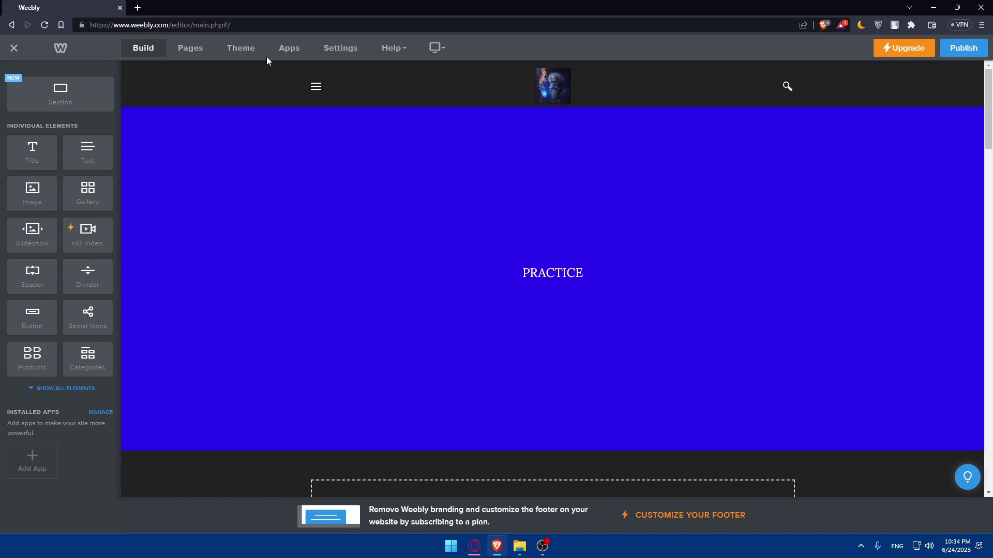
Step: Open the theme's font settings for the site title and view the style options
click(239, 54)
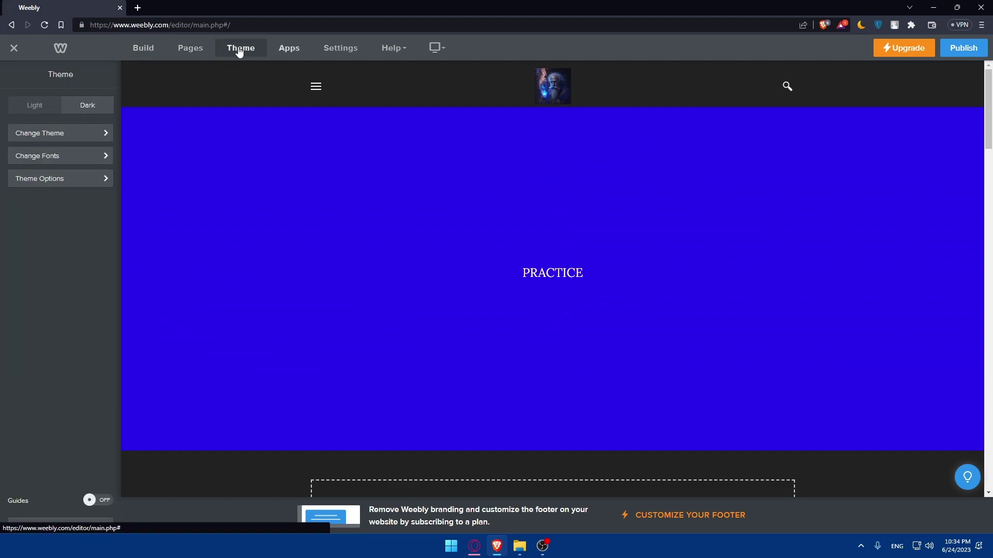
click(49, 162)
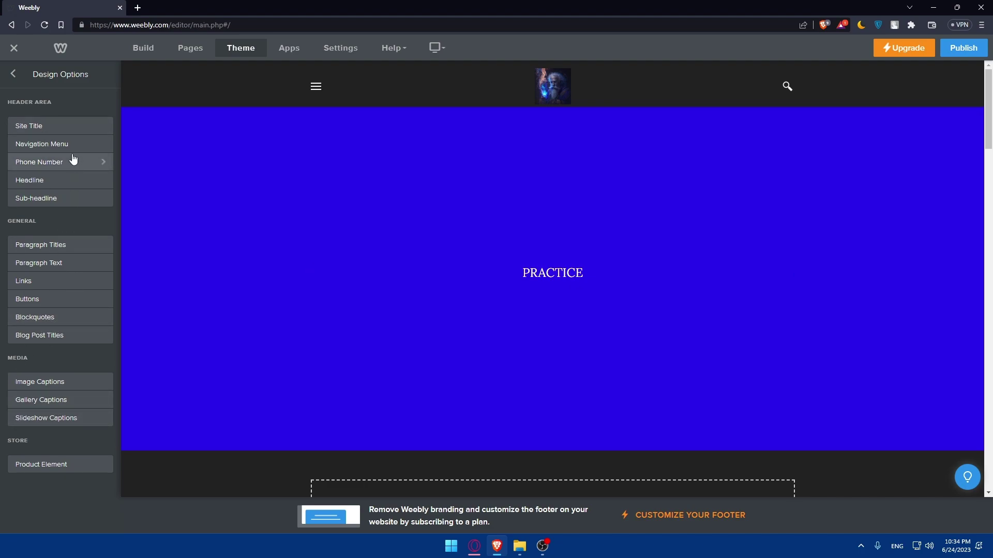
click(58, 127)
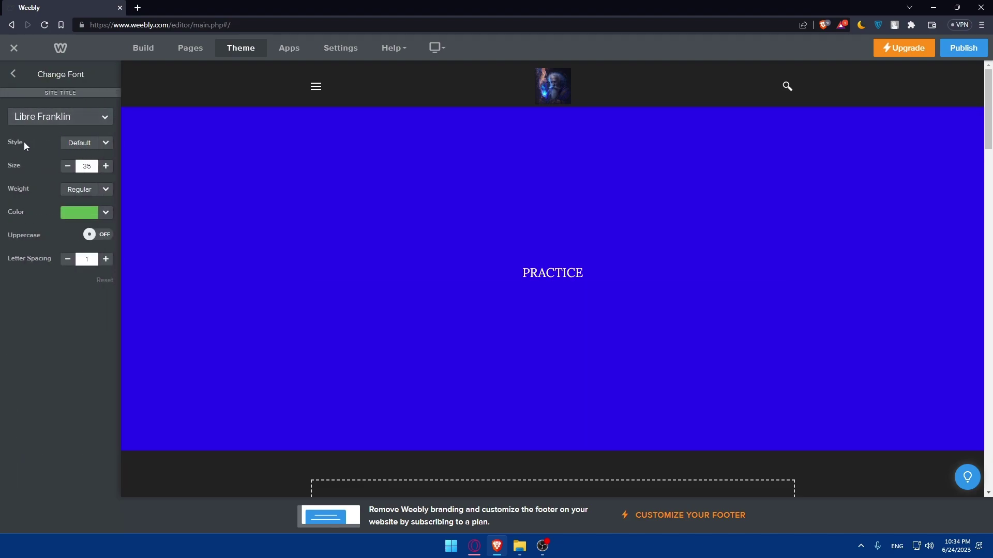
click(77, 146)
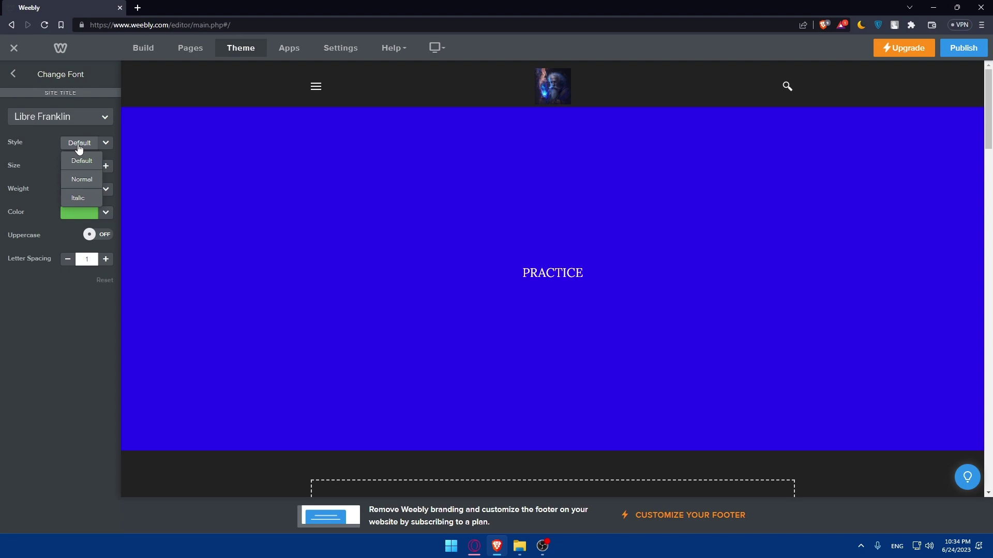
Step: Examine the fonts available for the site title from start to end, and return to the design options
click(49, 123)
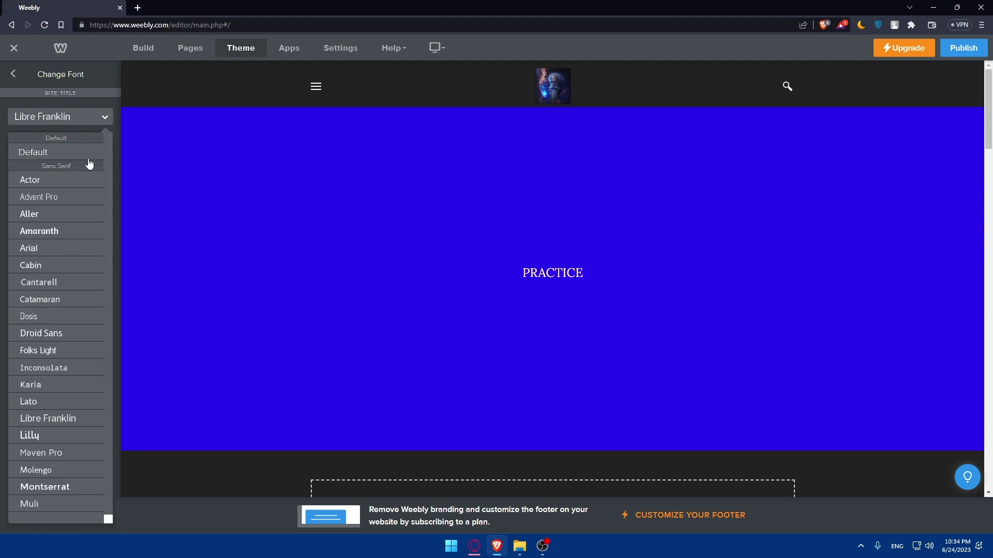
scroll(67, 311, down, 15)
scroll(65, 361, up, 14)
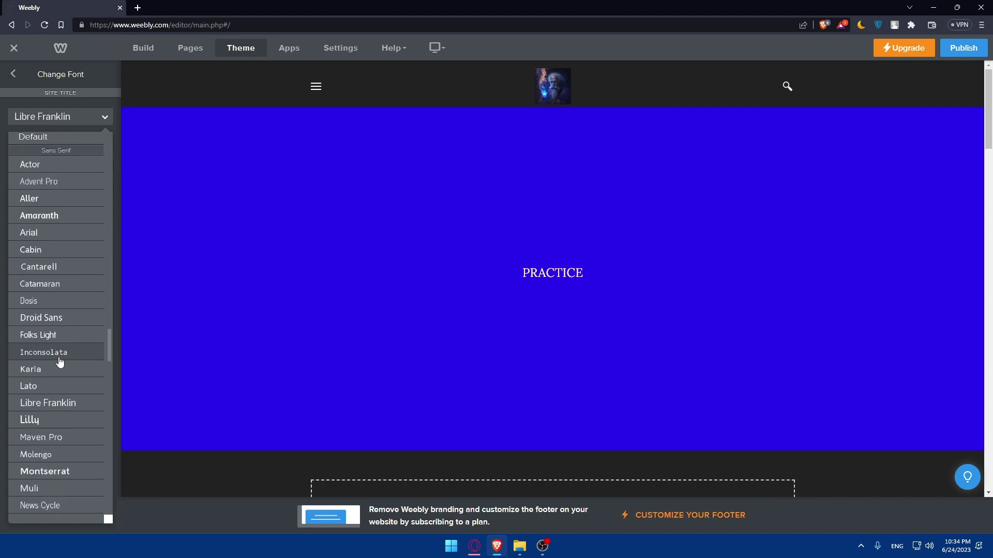
scroll(61, 364, down, 20)
scroll(62, 374, up, 20)
scroll(62, 374, down, 17)
scroll(61, 381, up, 10)
scroll(61, 382, down, 15)
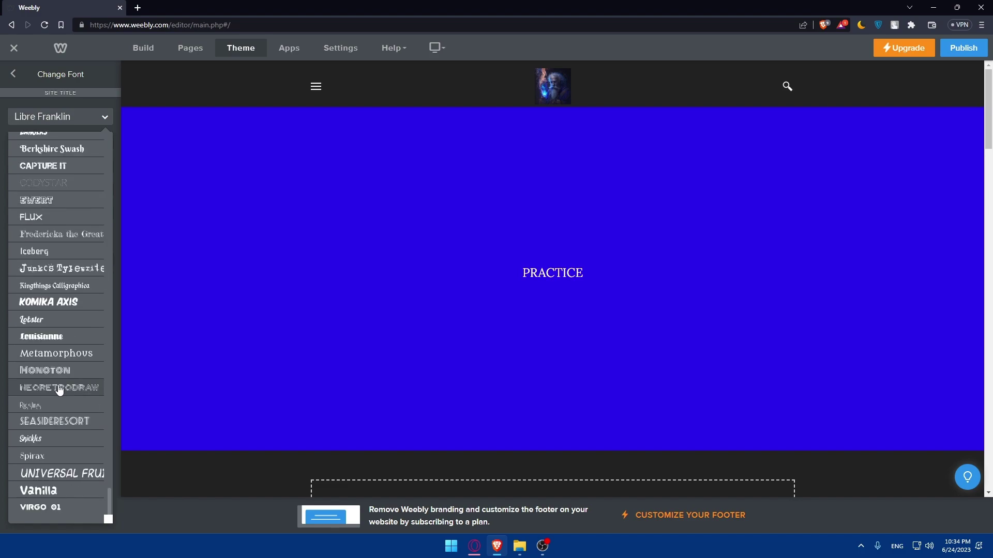
scroll(59, 390, up, 20)
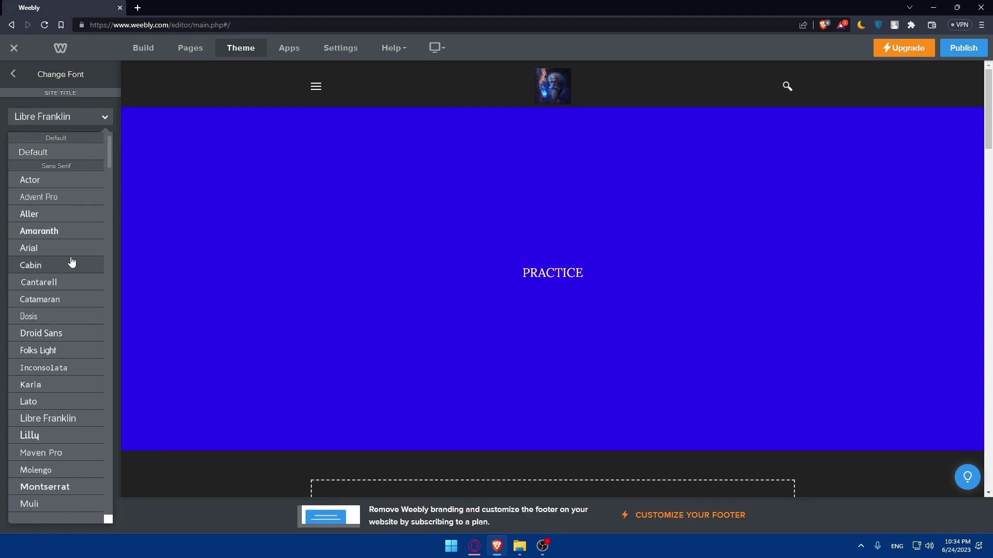
click(89, 126)
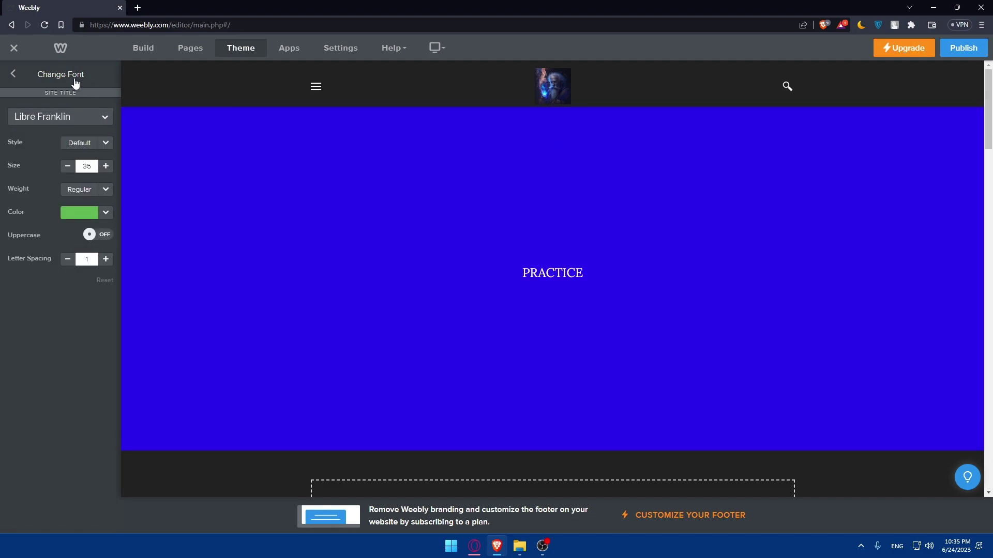
click(12, 75)
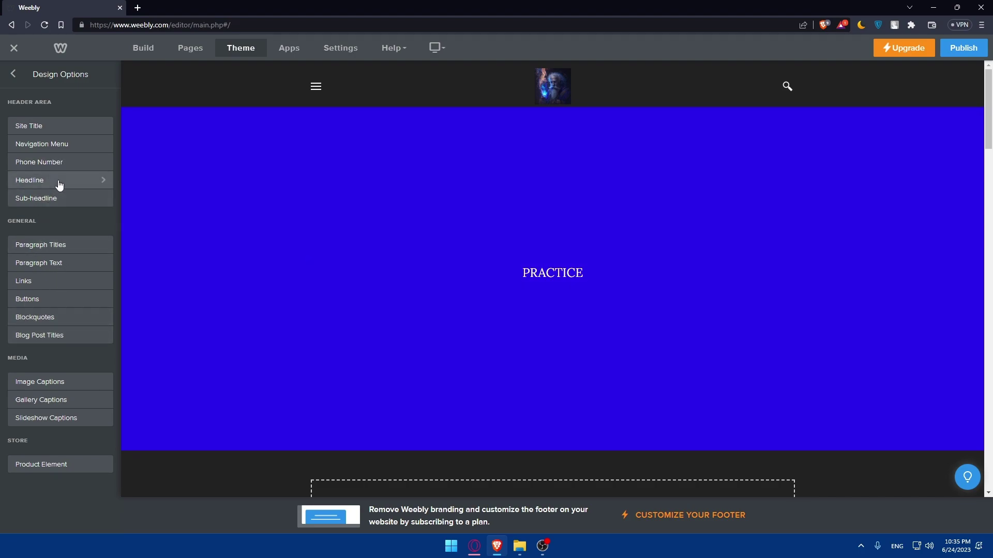
Step: Try Arial and Lilly as the sub-headline font, settle on Montserrat, and leave the theme settings
click(61, 198)
click(63, 119)
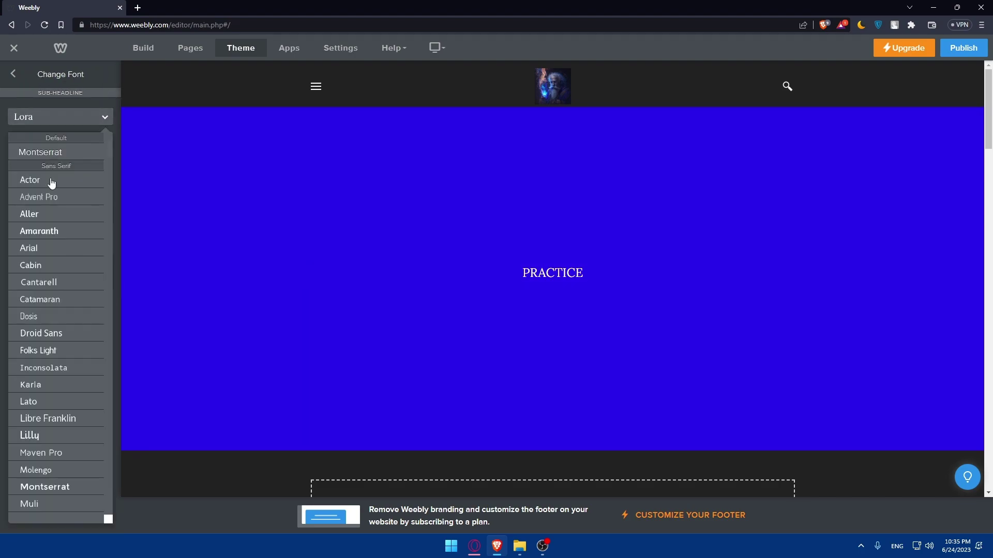
click(43, 256)
click(71, 116)
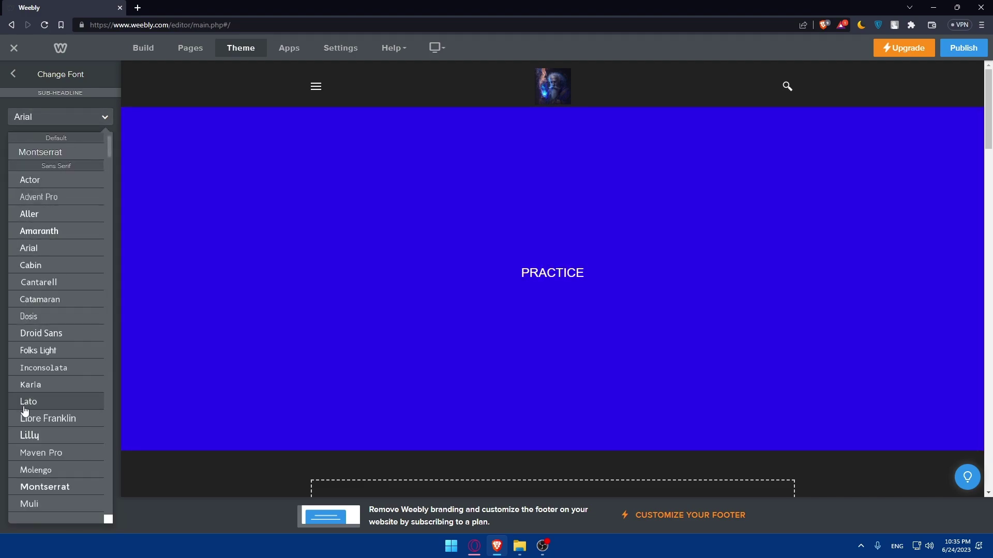
click(29, 436)
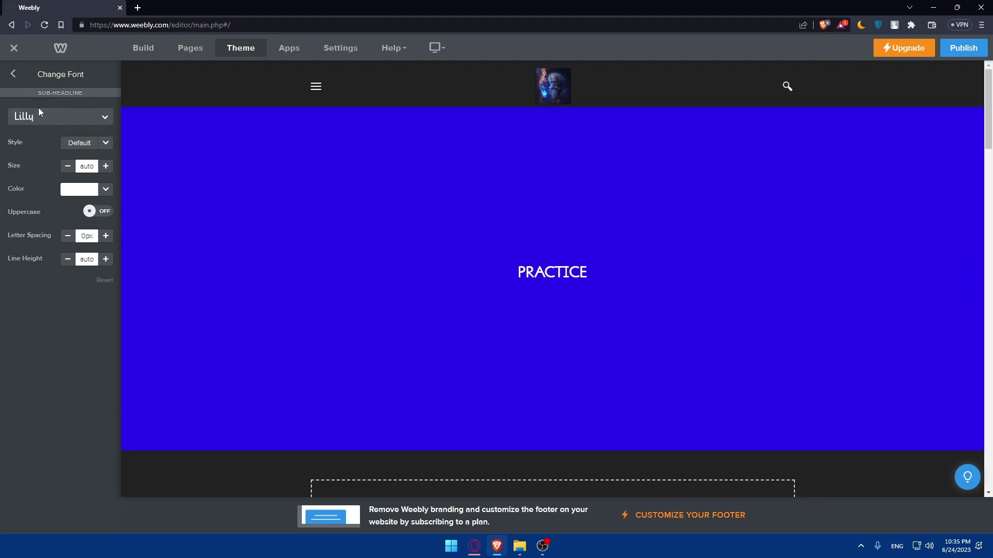
click(44, 117)
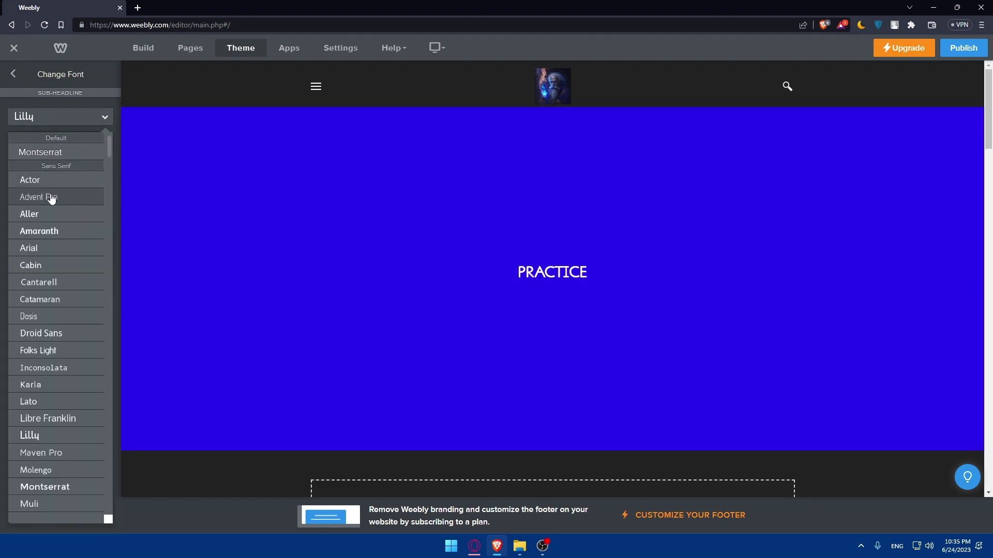
click(32, 152)
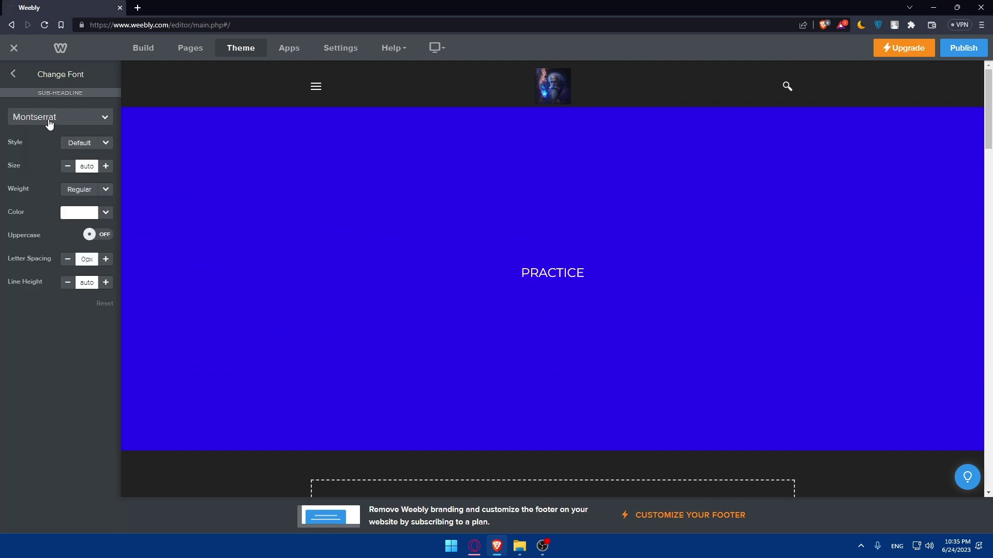
click(13, 74)
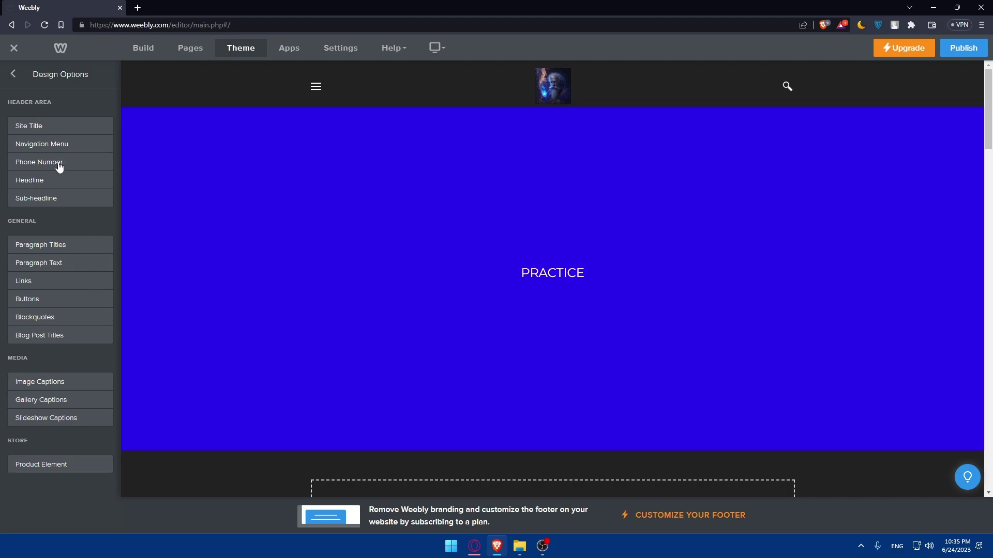
click(15, 74)
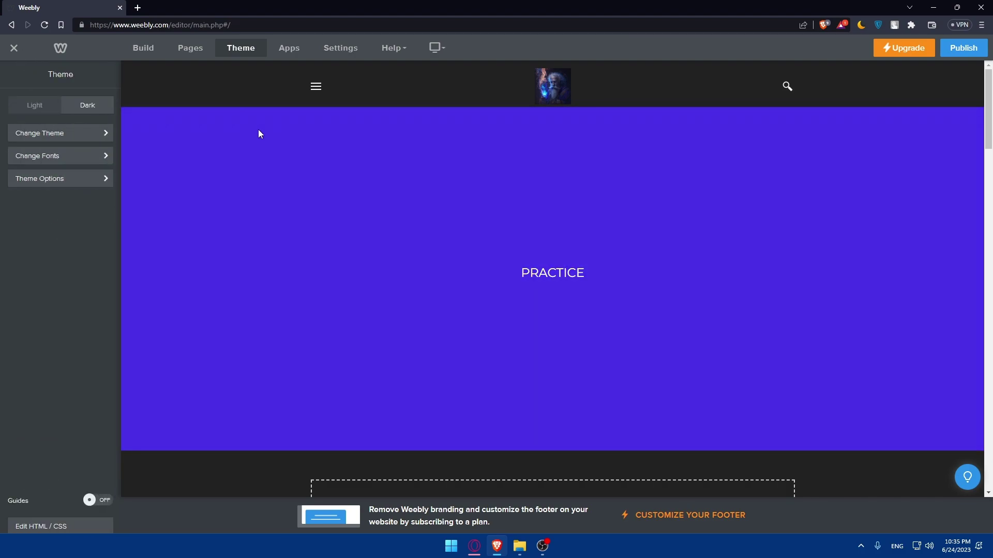
click(149, 54)
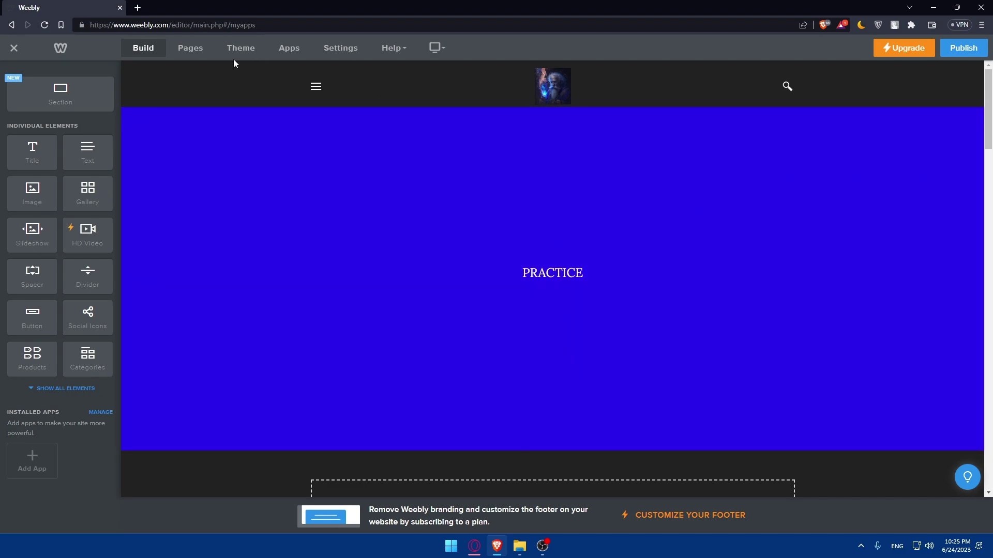
Step: Rename the page called New Page as test and return to the page list
click(195, 49)
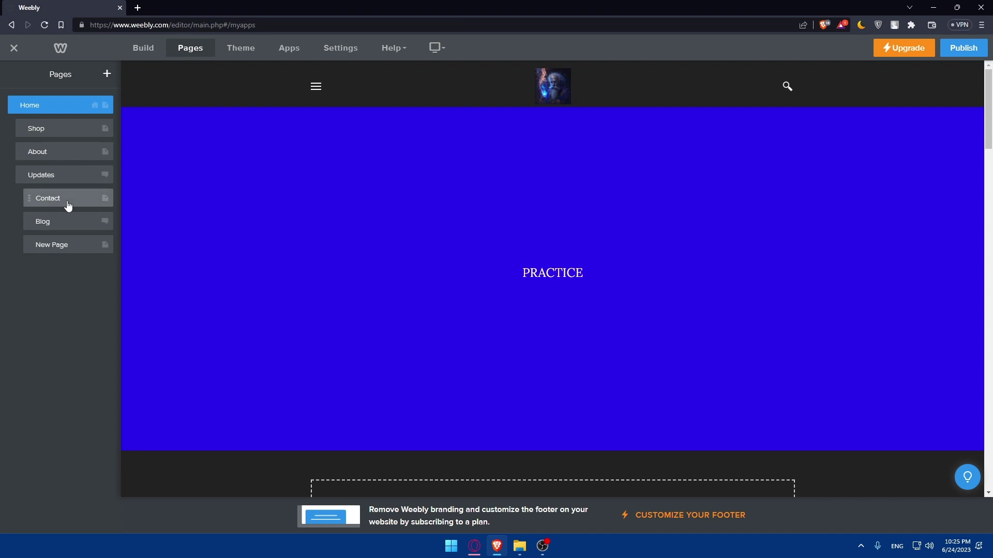
click(60, 250)
text(test)
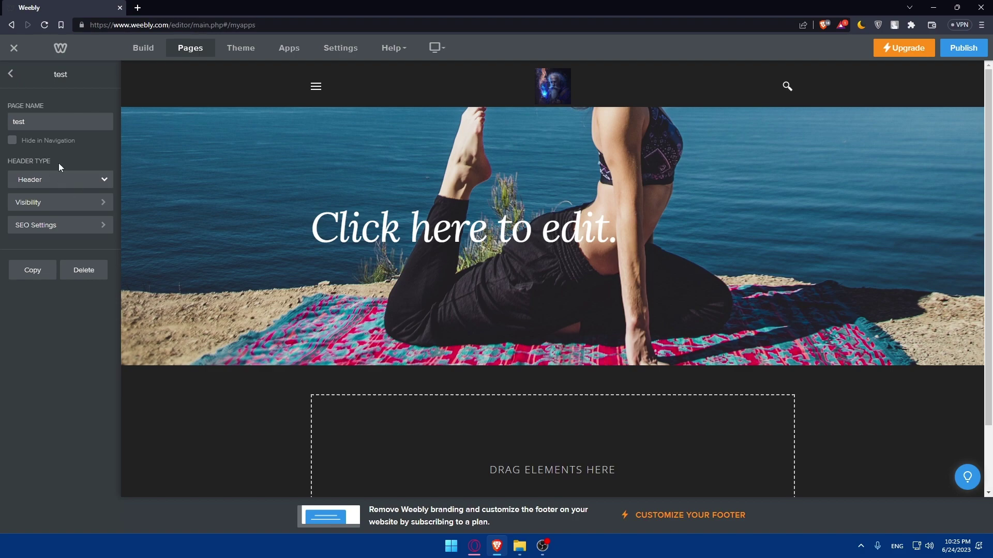
click(11, 74)
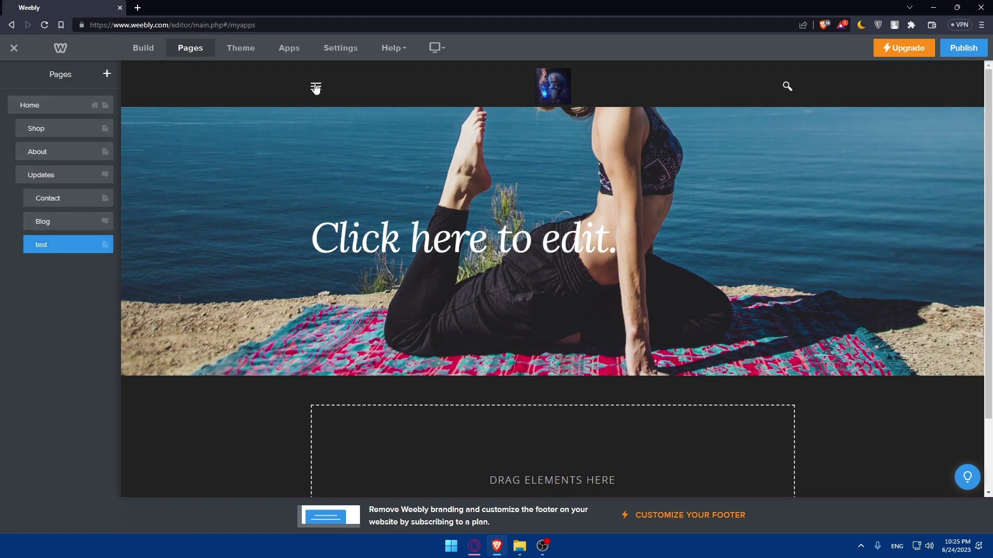
Step: Expand the site's navigation menu to view the pages nested under Home, and open the Home page
click(315, 88)
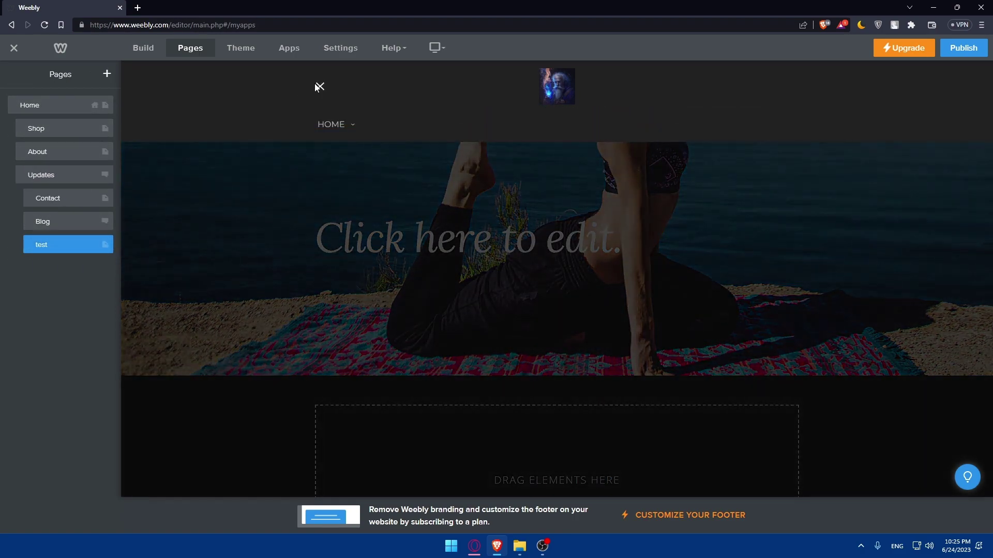
click(346, 128)
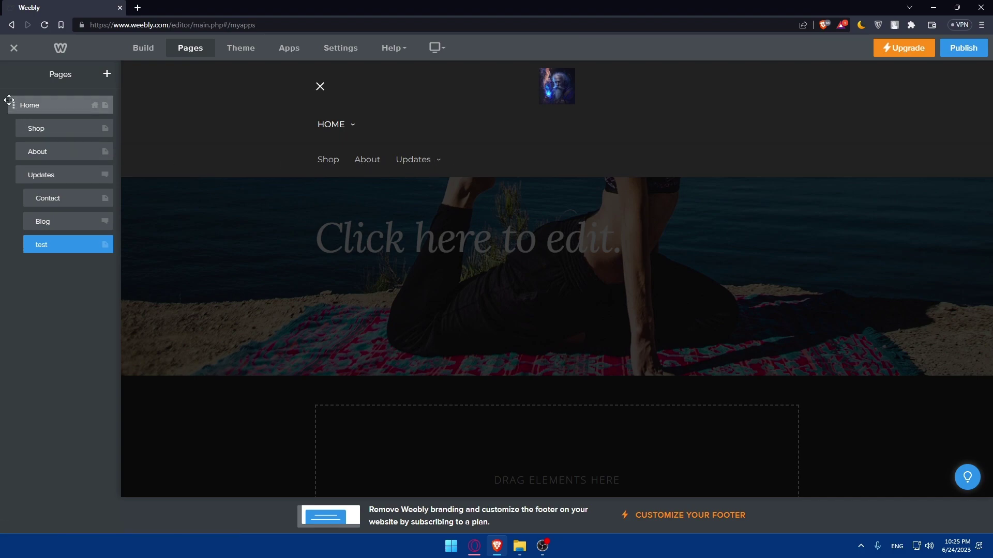
click(348, 129)
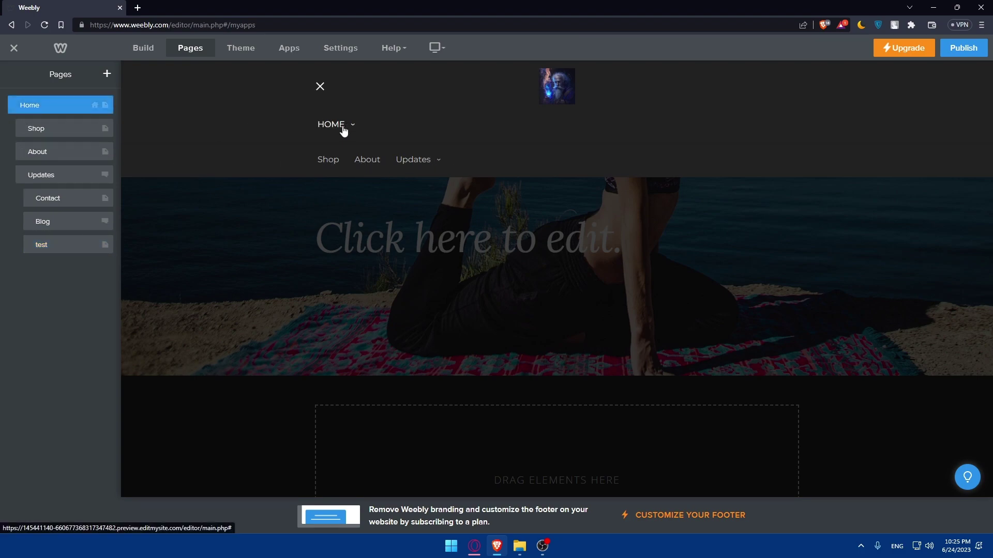
Step: Try to move the Shop page out from under Home in the page list
click(36, 130)
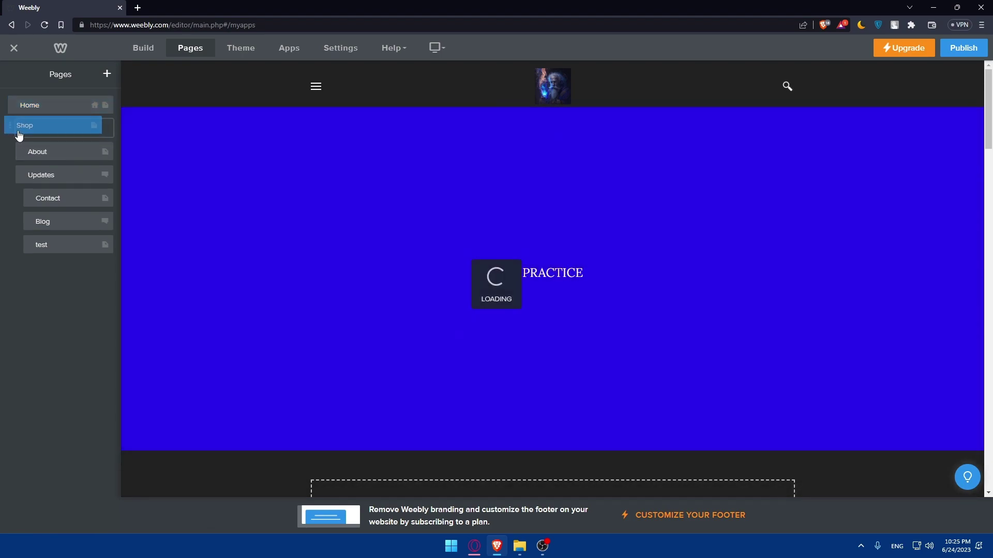
click(20, 149)
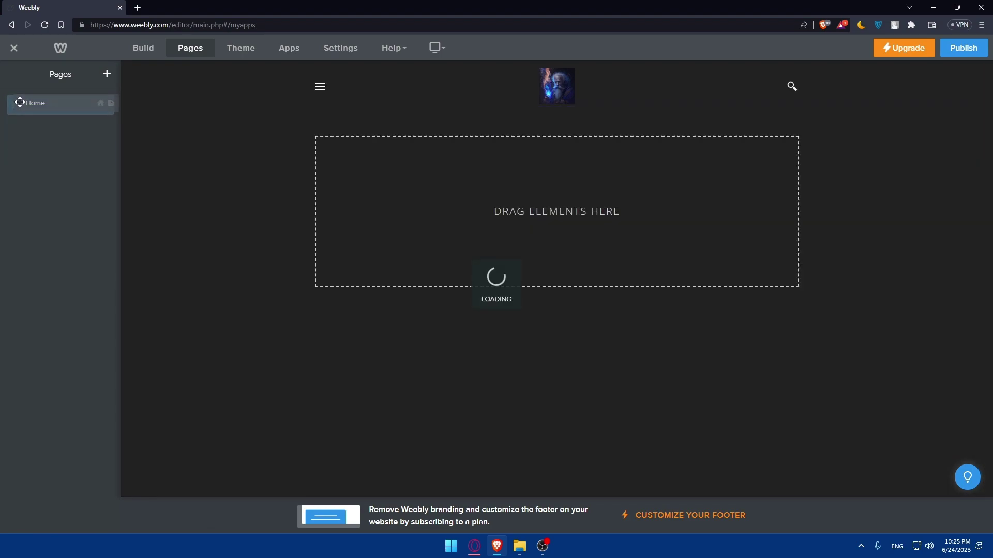
click(44, 136)
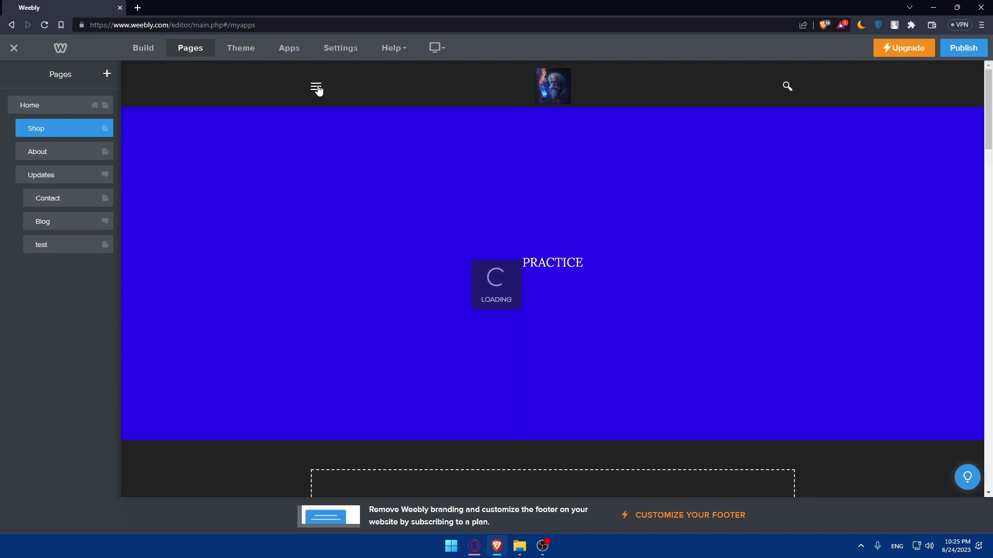
Step: Expand Home and Updates in the site's navigation menu to view the pages nested under each
click(319, 87)
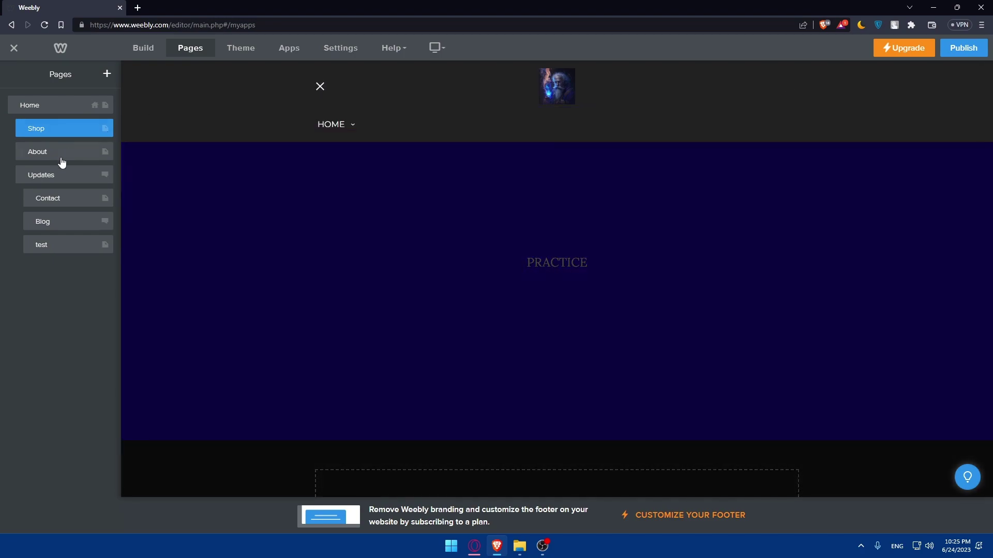
click(312, 91)
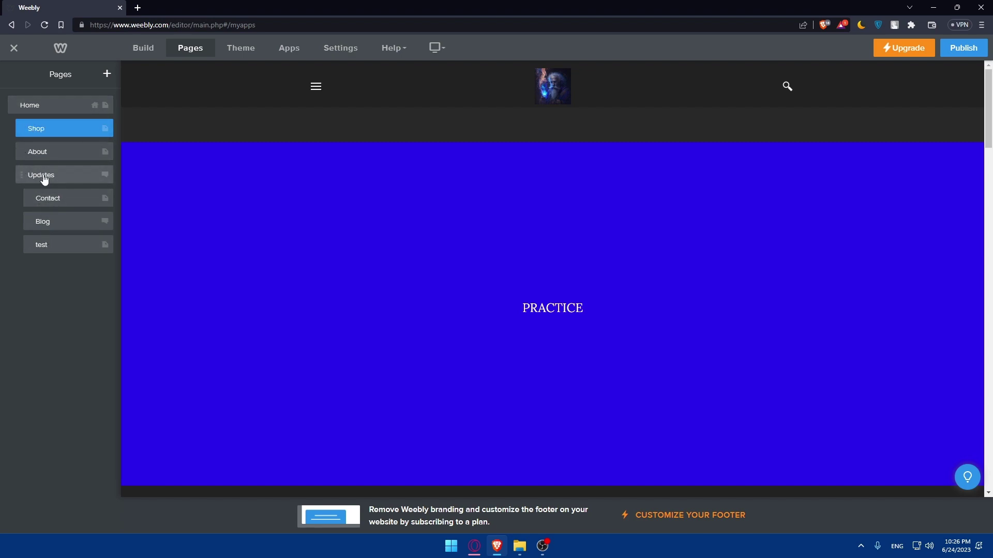
click(316, 88)
mouse_move(336, 127)
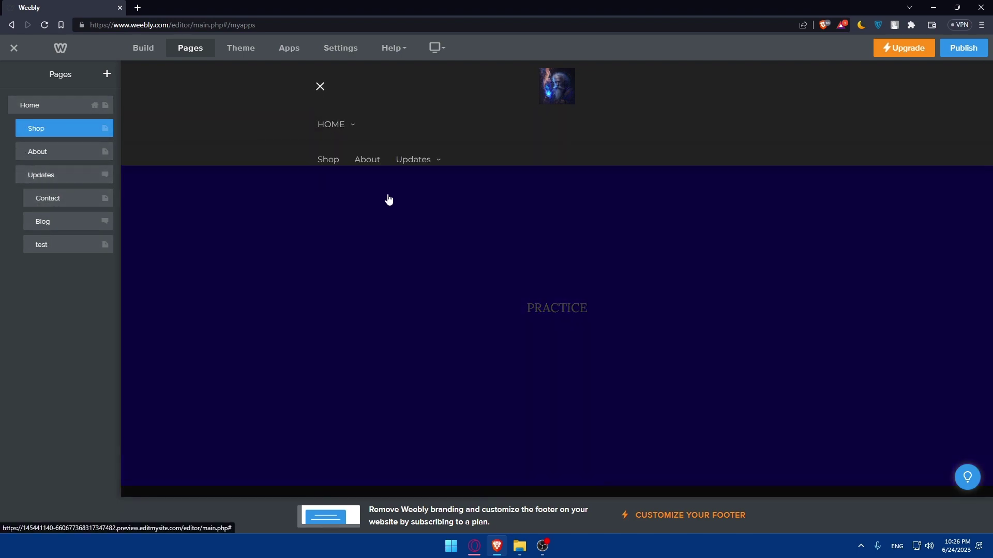
click(412, 166)
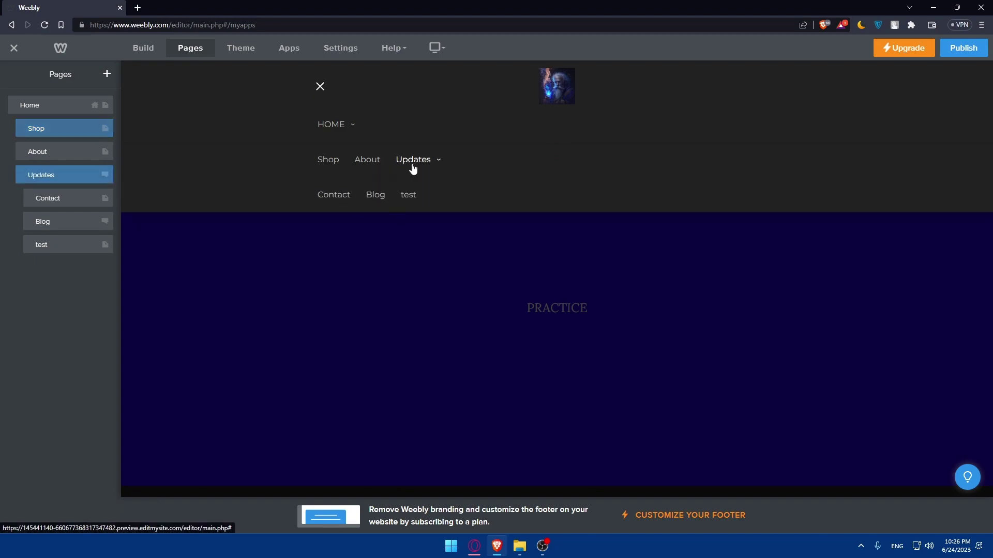
Step: Move all nested pages to the top level with Contact last, and view the site's navigation menu
click(32, 199)
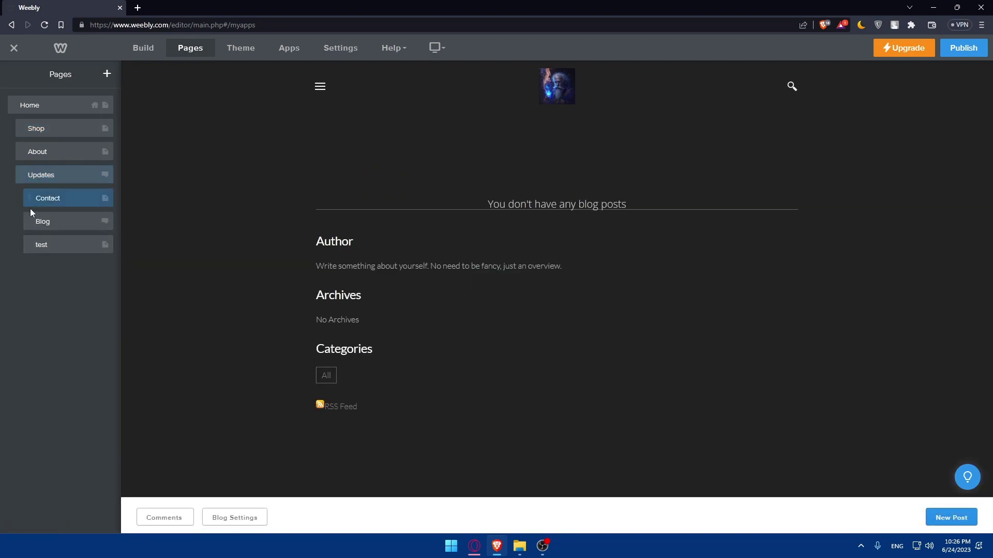
click(25, 222)
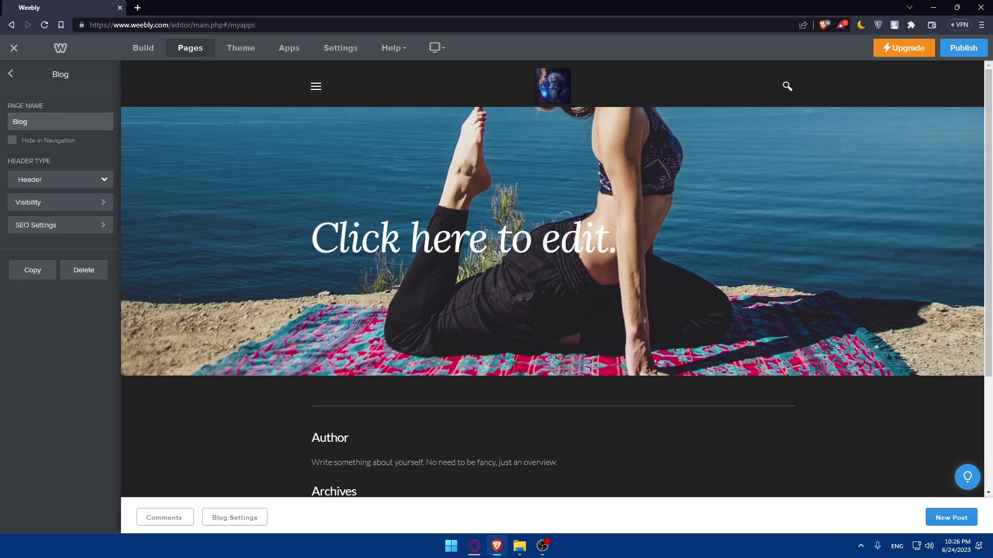
click(11, 76)
drag(57, 222, 39, 224)
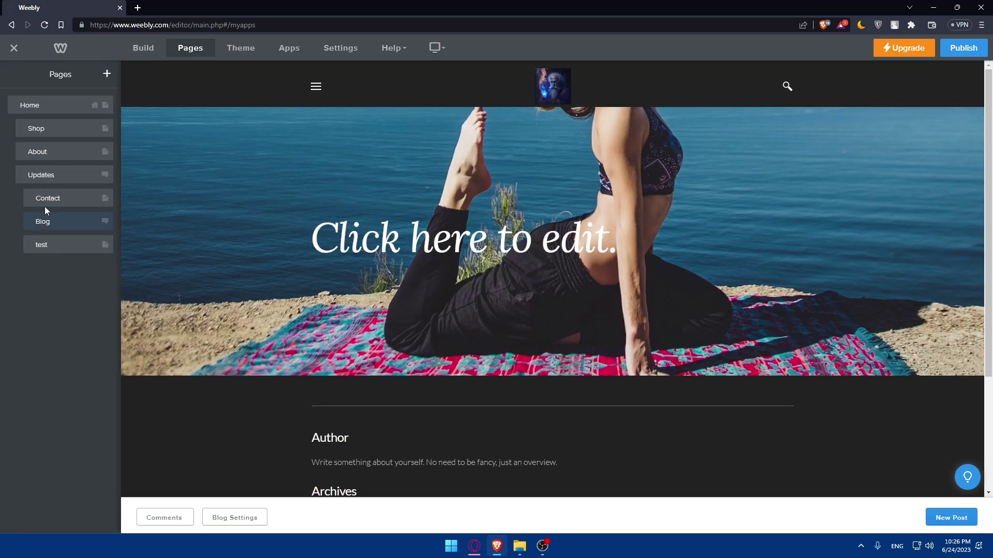
drag(32, 182, 13, 222)
drag(32, 198, 18, 197)
drag(39, 175, 15, 175)
drag(32, 152, 25, 129)
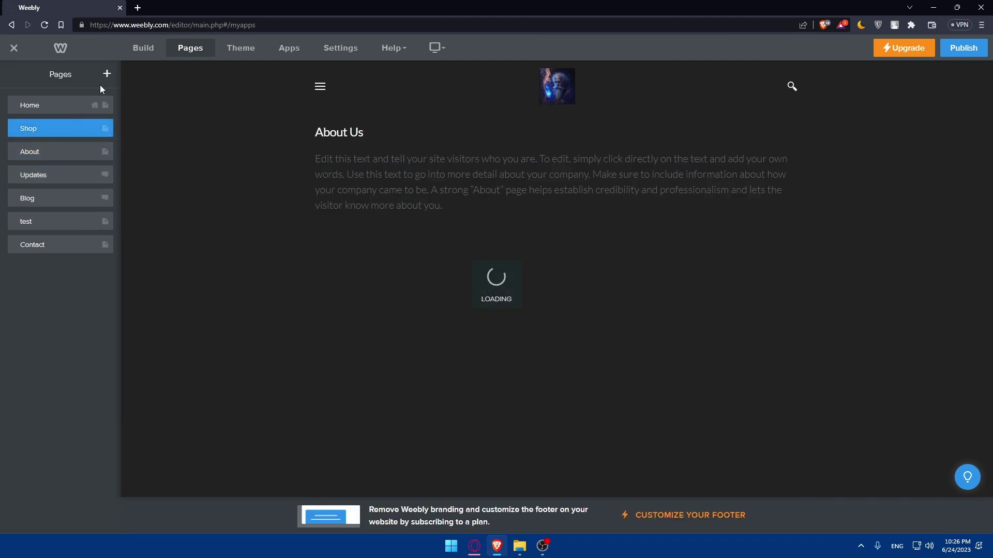
click(323, 90)
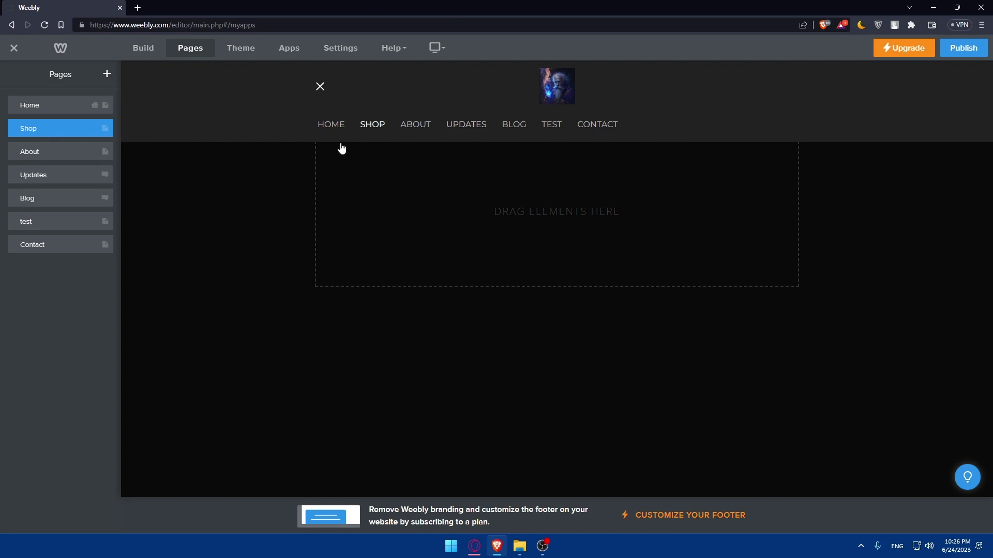
Step: Nest Shop, About and Updates under Home and Blog under Updates, and return them all to the top level
drag(38, 131, 46, 199)
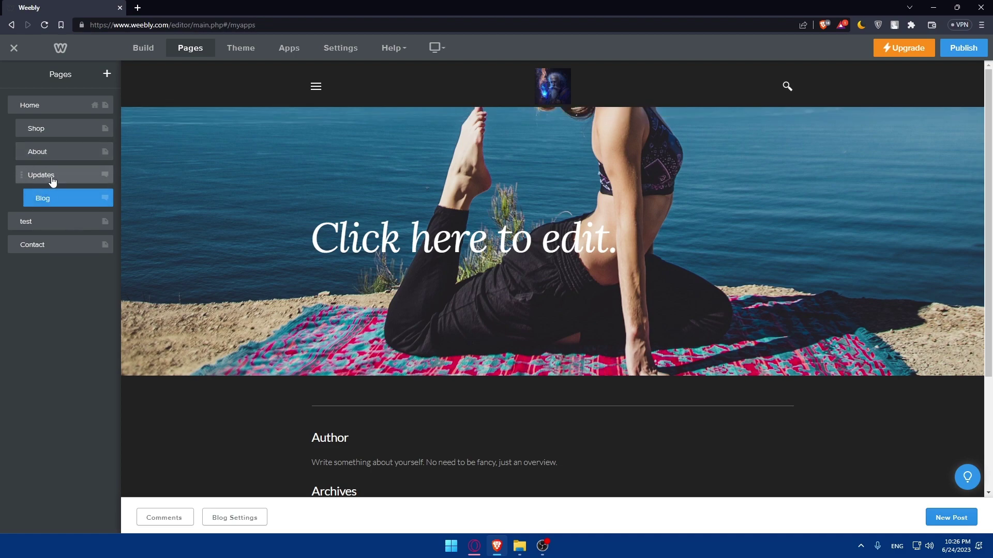
drag(67, 197, 26, 129)
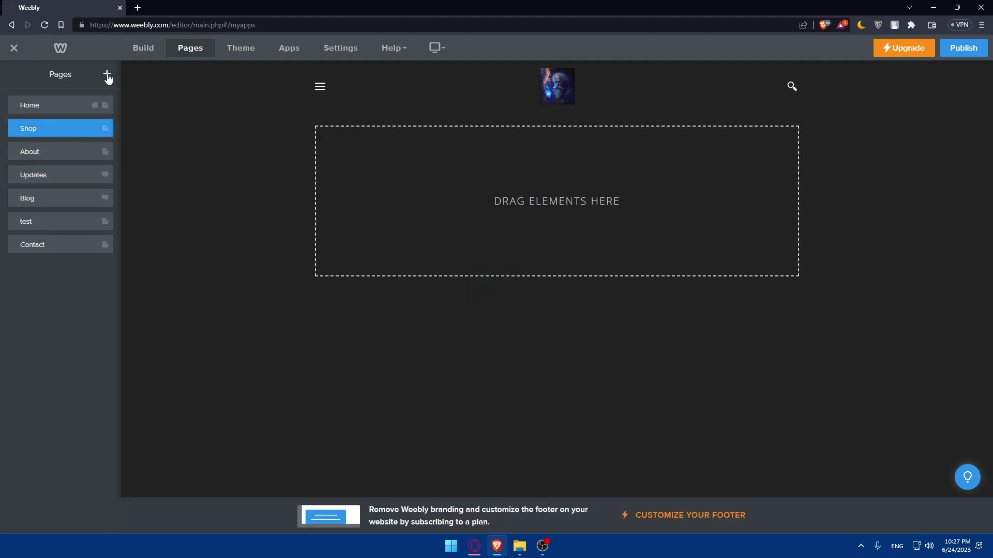
Step: View the types of pages that can be added to the site, and switch to the theme settings
click(107, 76)
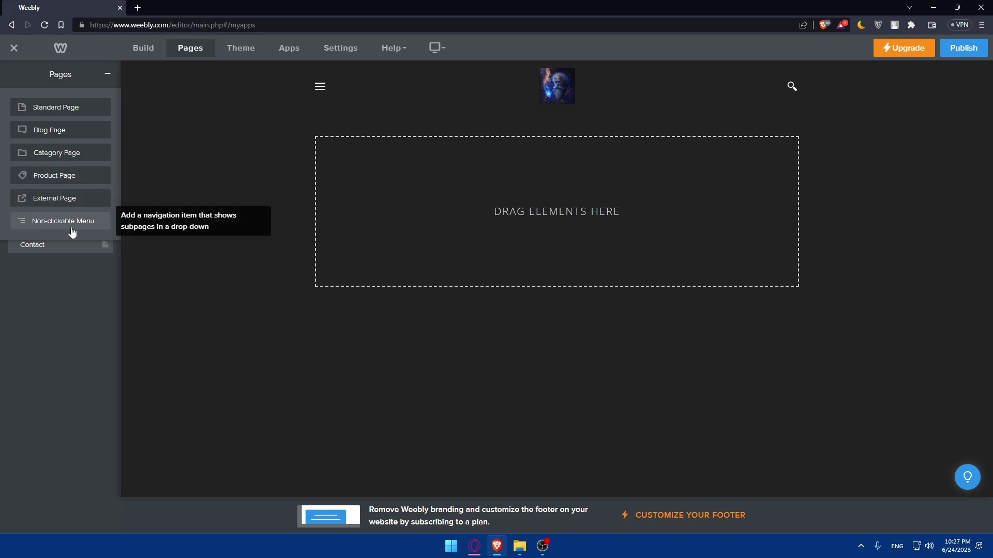
click(188, 52)
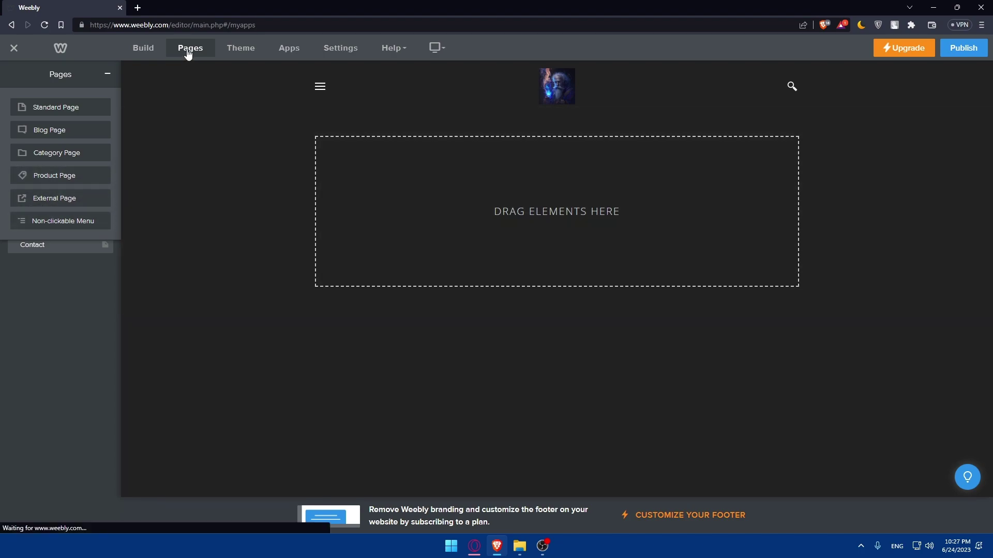
click(234, 49)
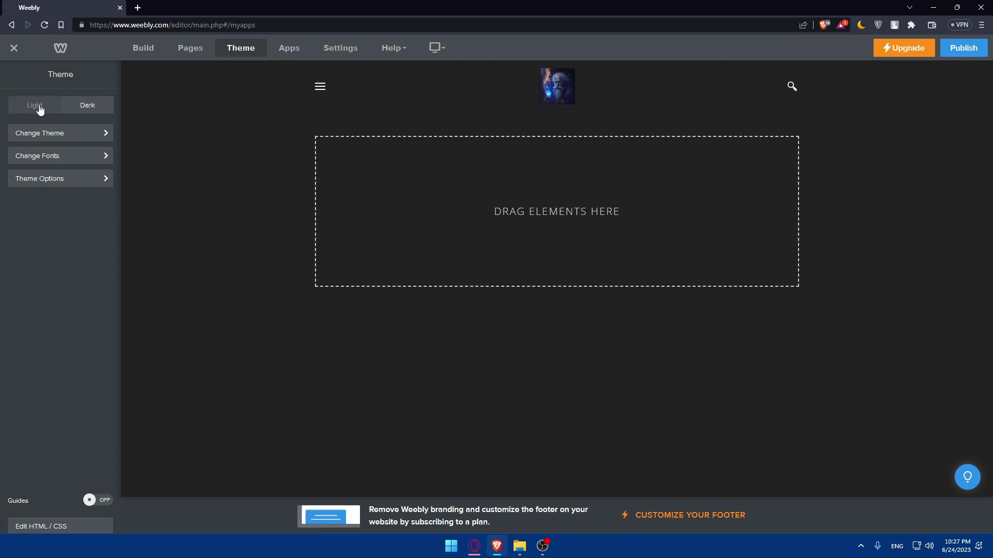
Step: Keep the Dark theme variant, look through the theme gallery without choosing a theme, and open the font design options
click(81, 107)
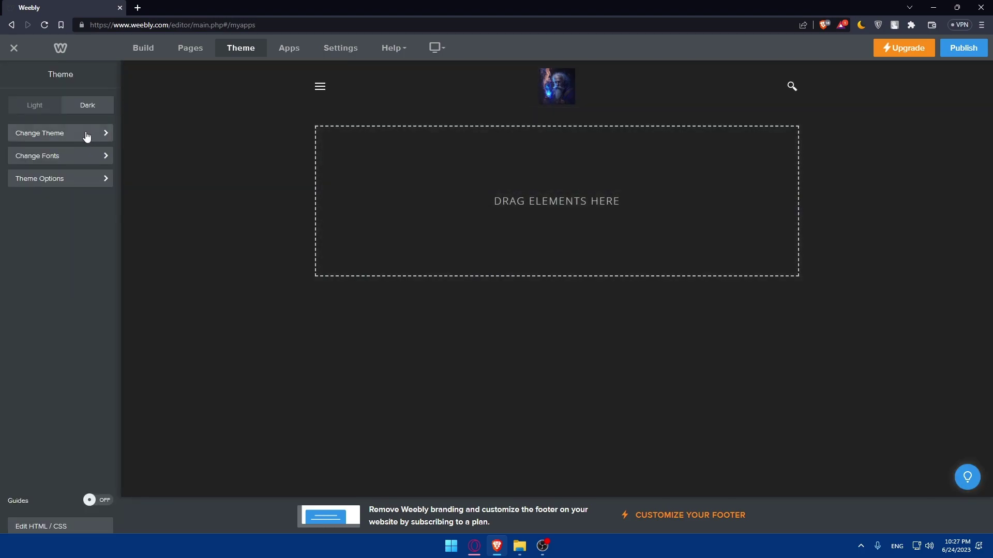
click(84, 135)
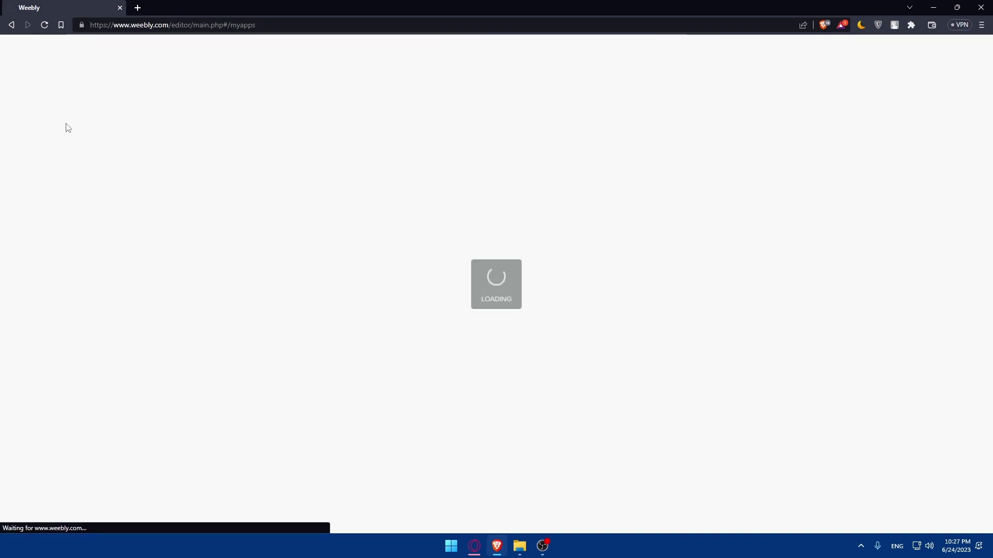
scroll(390, 204, down, 15)
scroll(395, 206, up, 15)
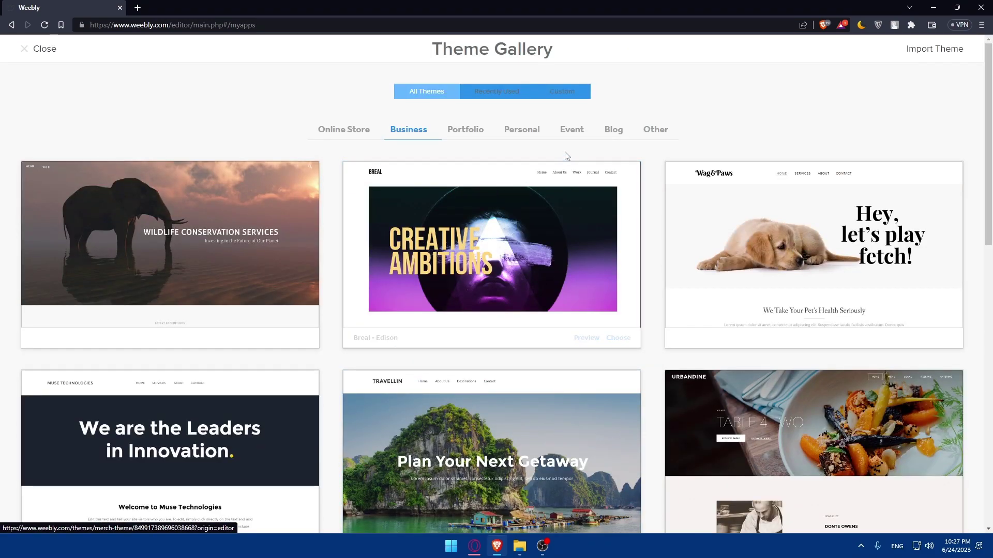
click(29, 52)
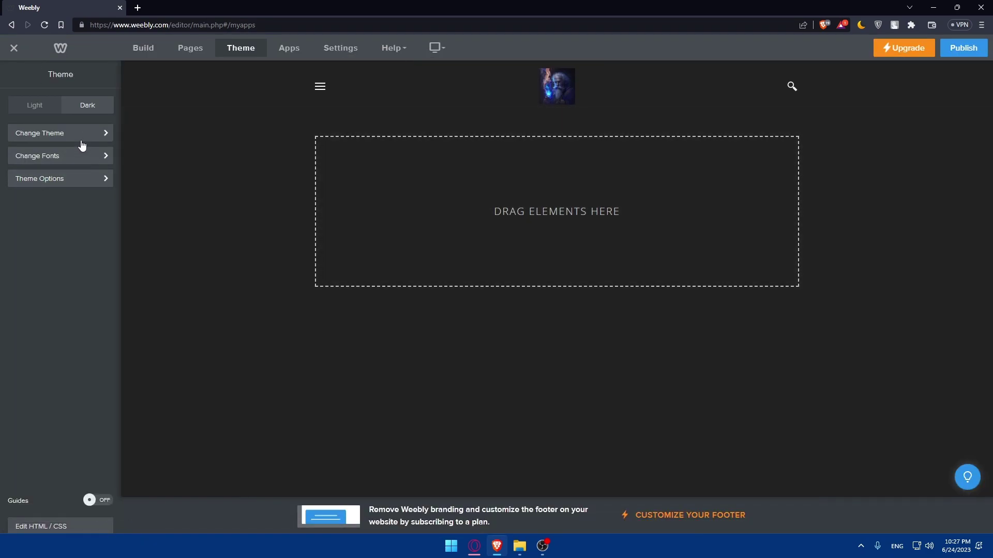
click(83, 136)
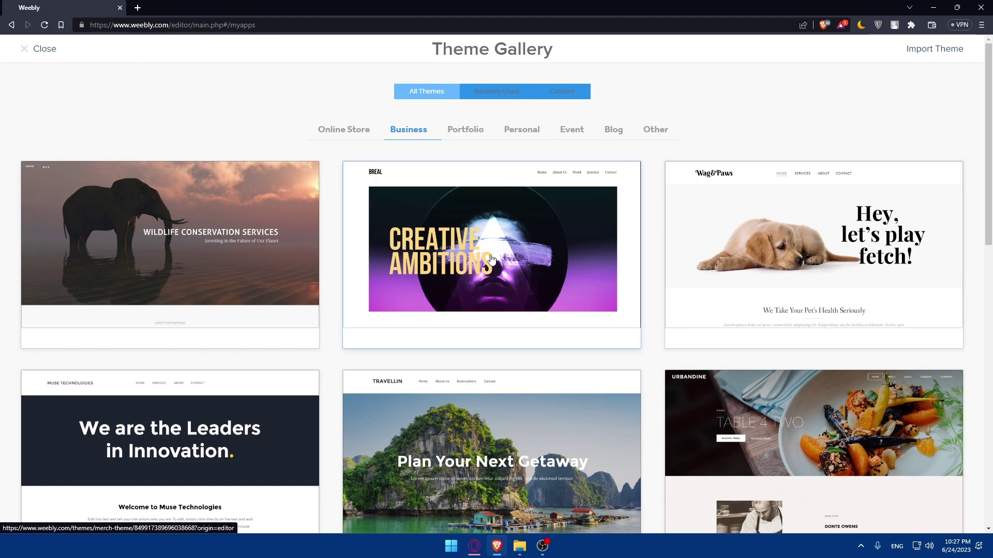
click(38, 50)
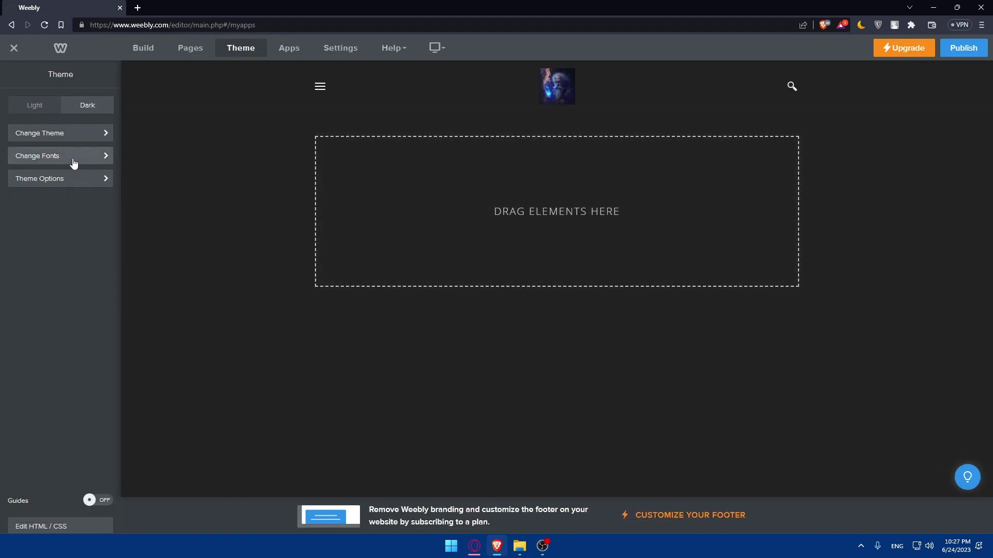
click(74, 163)
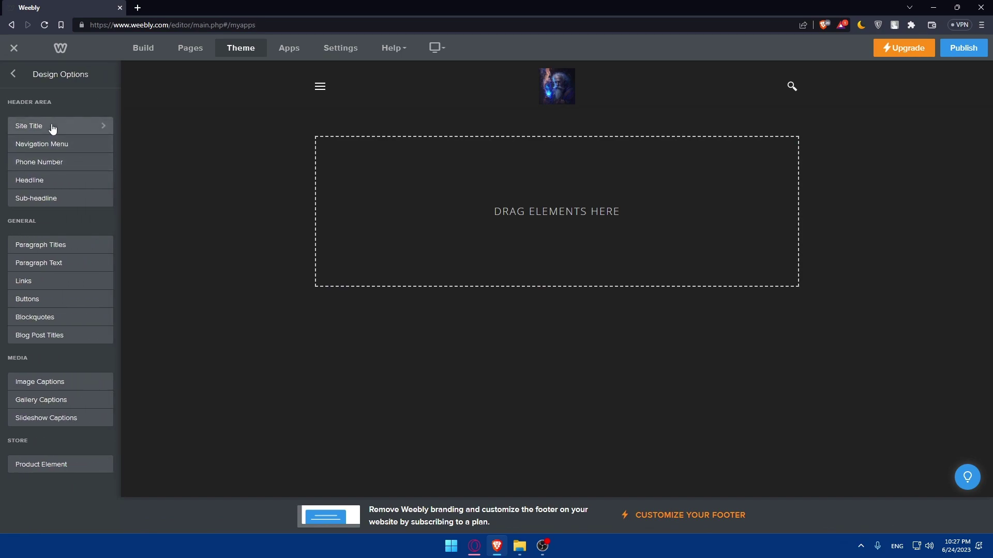
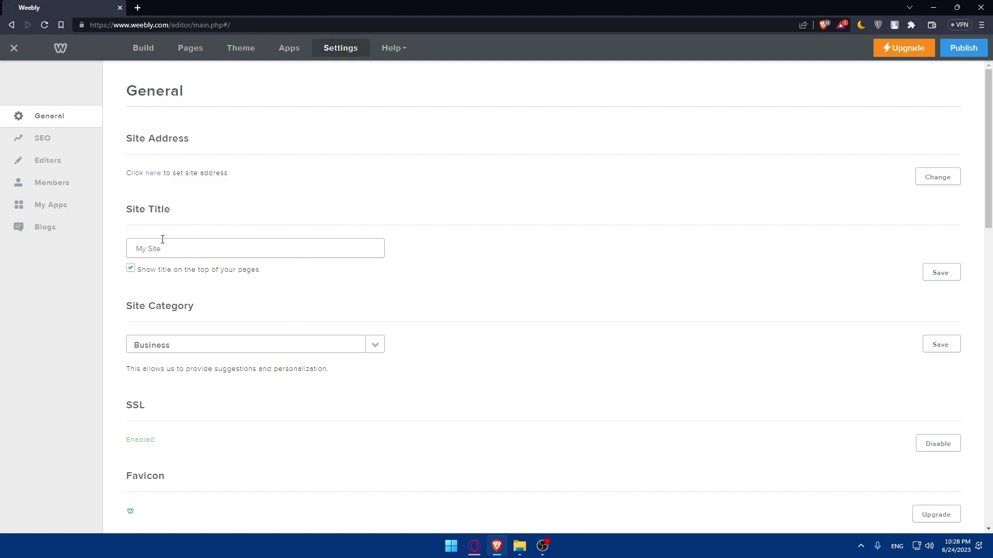
Step: Examine the general site settings from the site address and title down to site formatting and the cookie banner
scroll(166, 246, down, 2)
scroll(172, 209, down, 2)
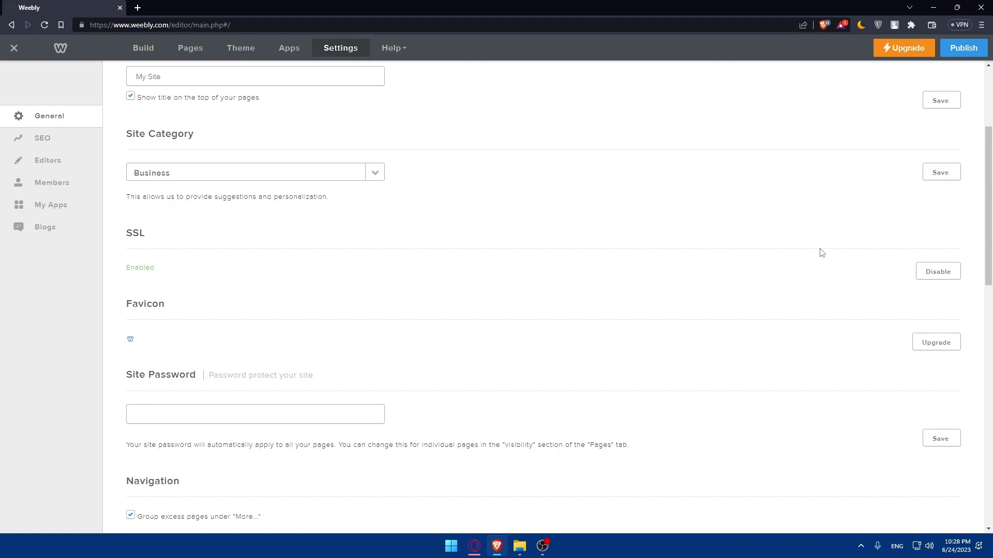
scroll(506, 291, down, 2)
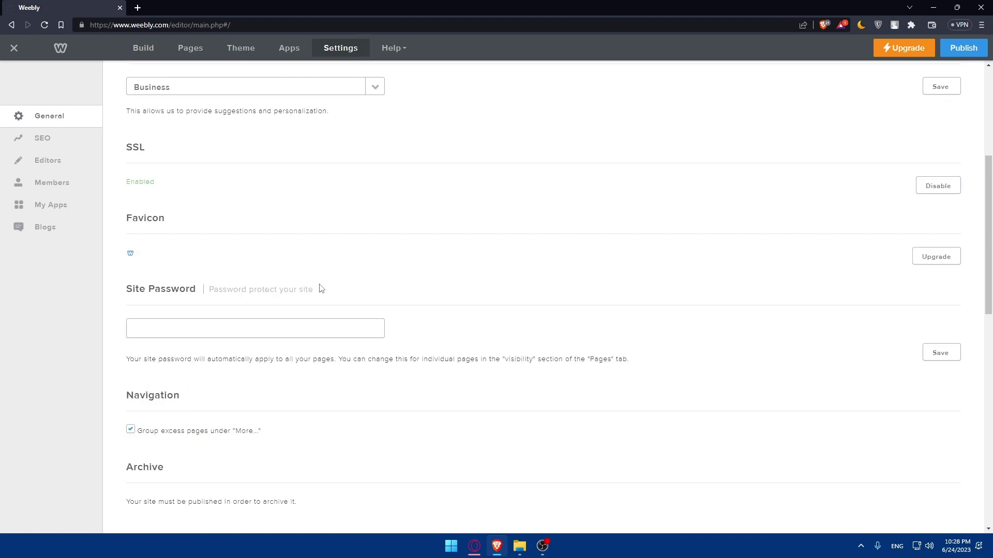
scroll(224, 300, down, 2)
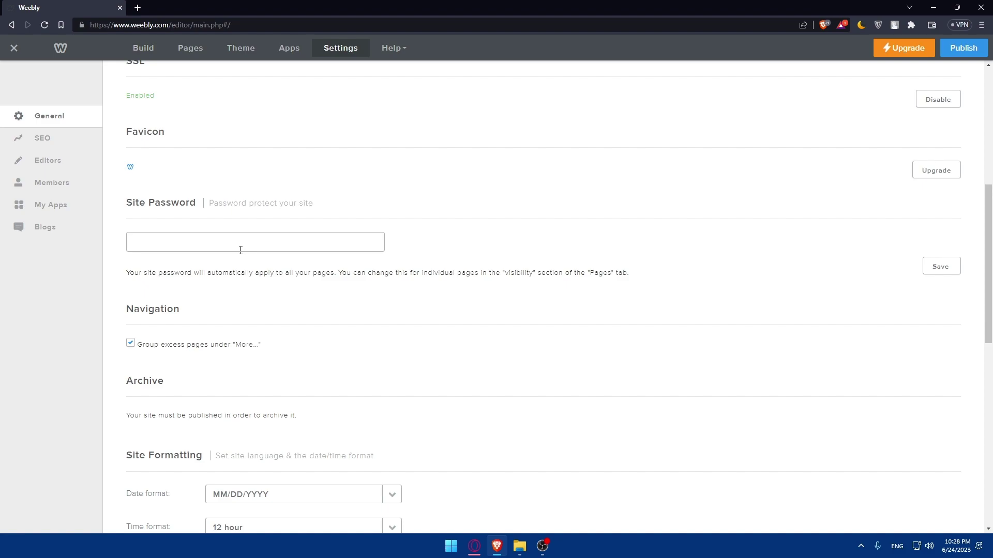
scroll(240, 254, down, 6)
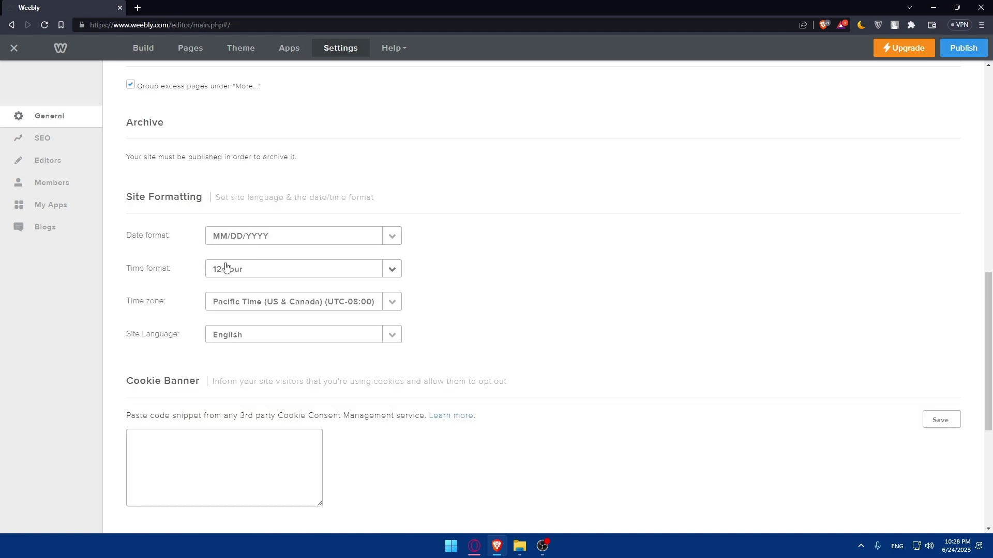
Step: Examine the SEO, Editors, Members and My Apps sections of the site settings
click(49, 138)
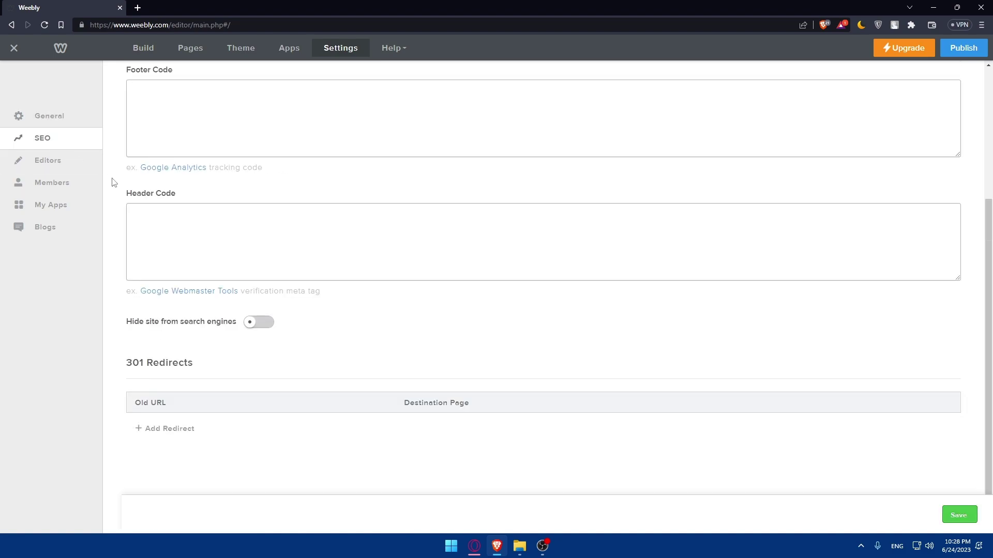
scroll(109, 179, up, 4)
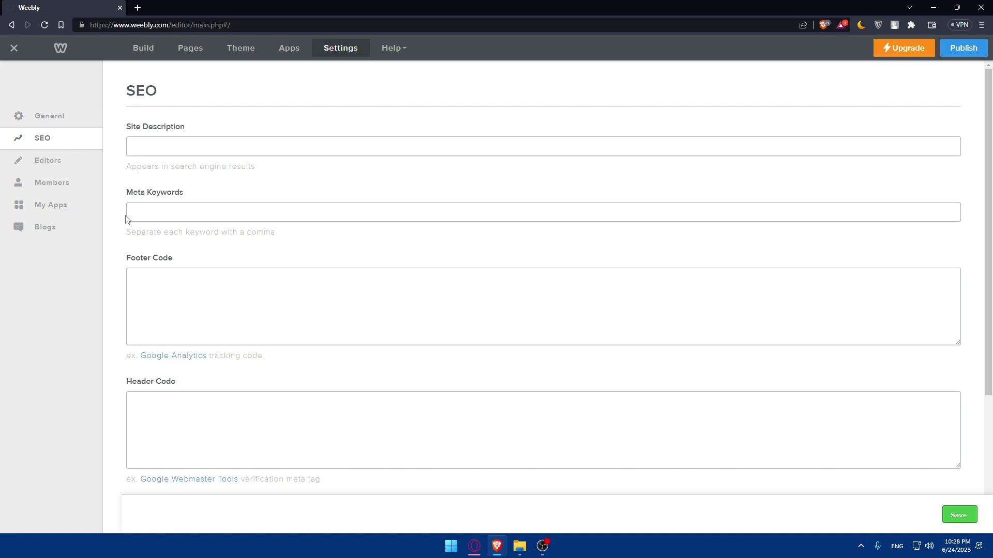
click(58, 169)
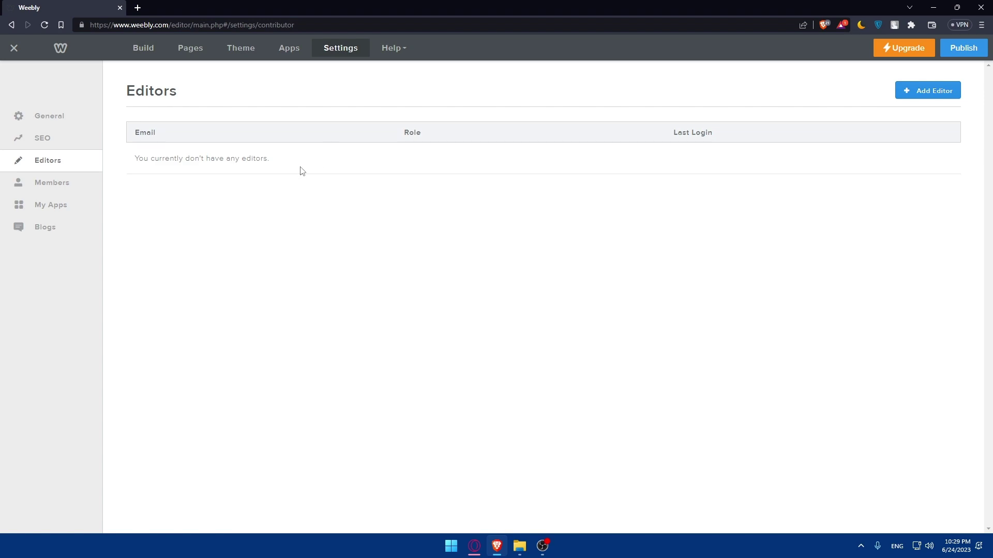
click(51, 182)
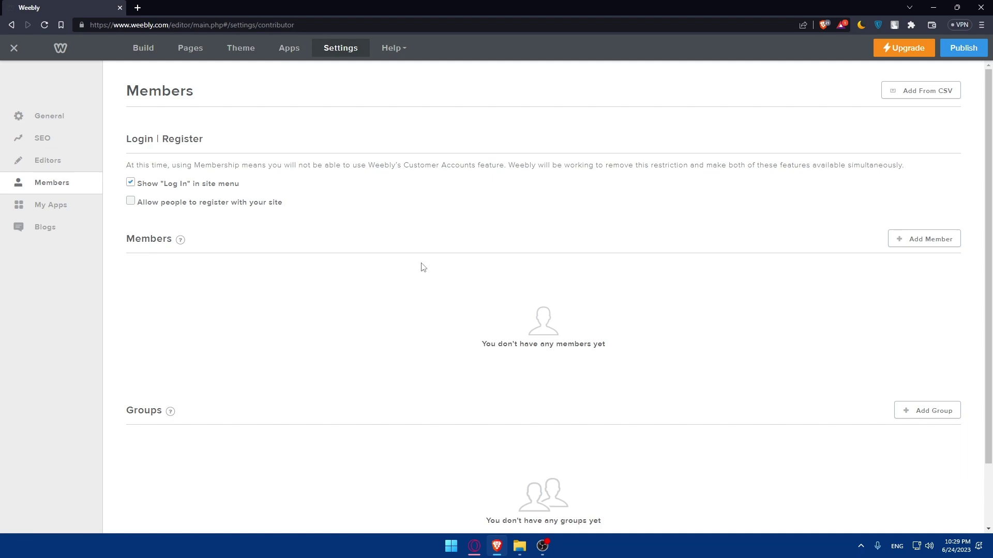
scroll(423, 267, down, 2)
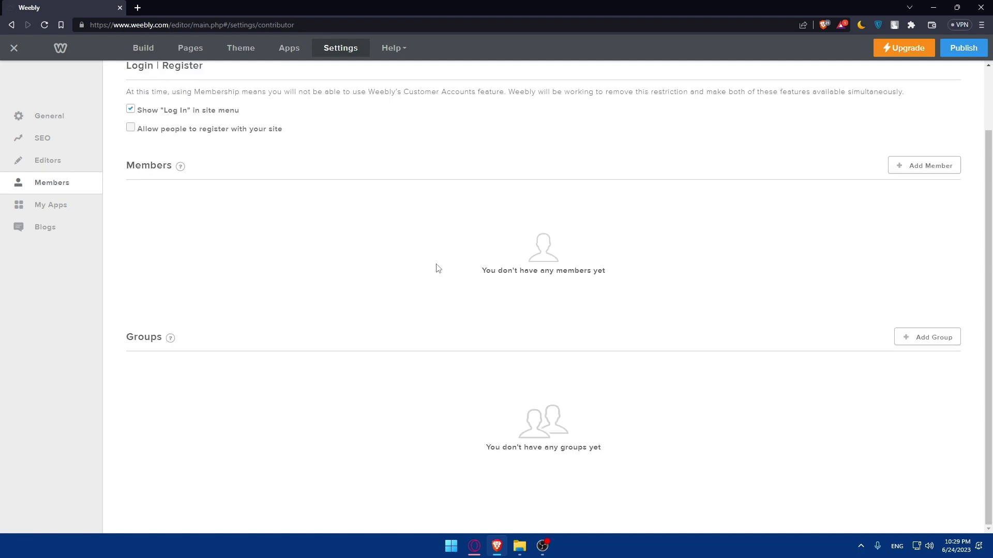
click(51, 212)
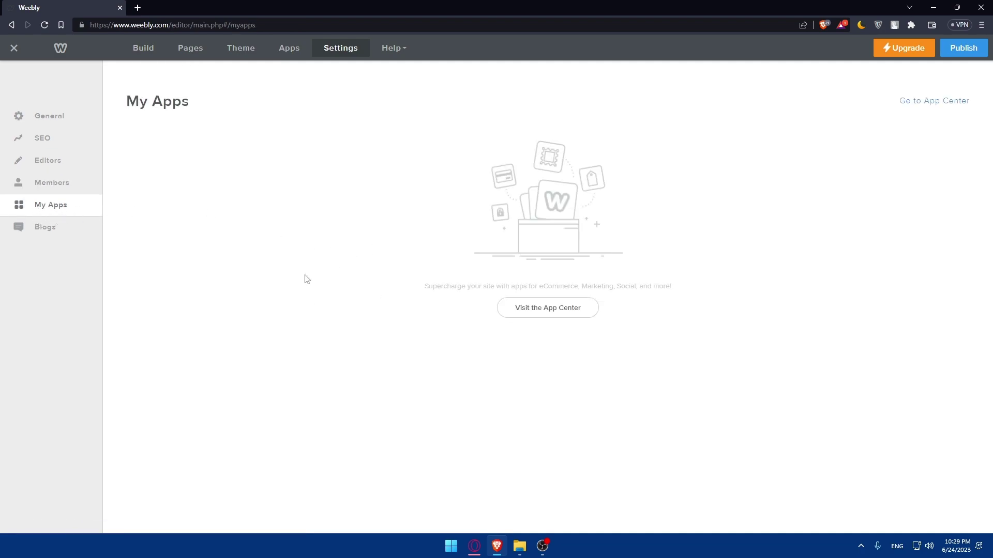
Step: Examine the blog settings for the Updates blog, from the general options down to the comment options
click(61, 233)
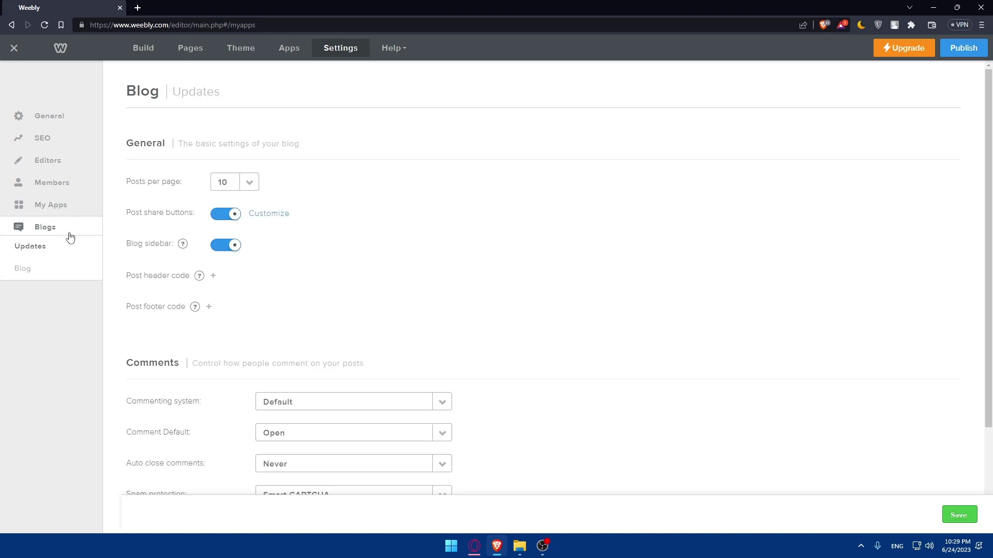
scroll(355, 166, down, 3)
scroll(385, 214, up, 3)
Step: Open the Weebly support site from the editor's help options in a new browser tab and switch to it
click(401, 57)
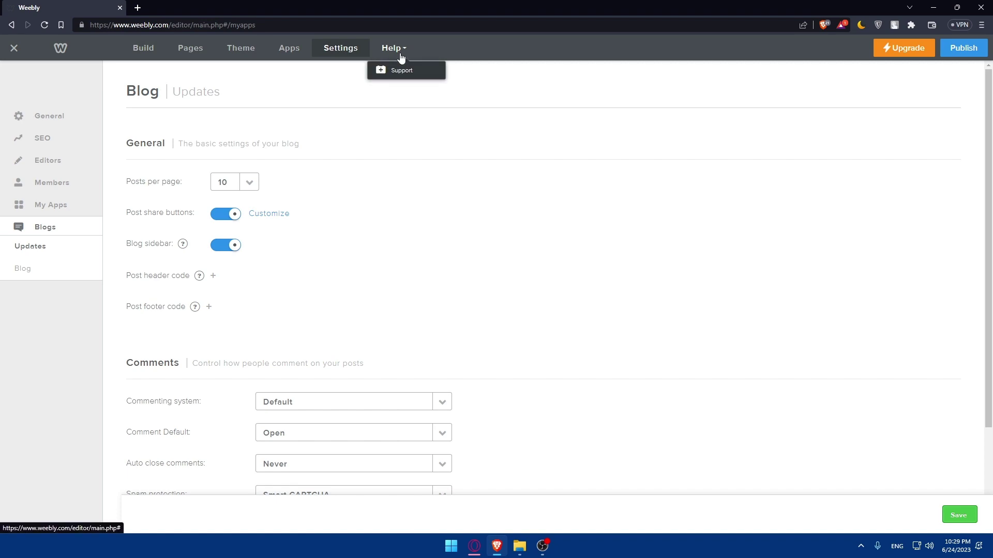
right_click(402, 69)
click(426, 77)
click(191, 9)
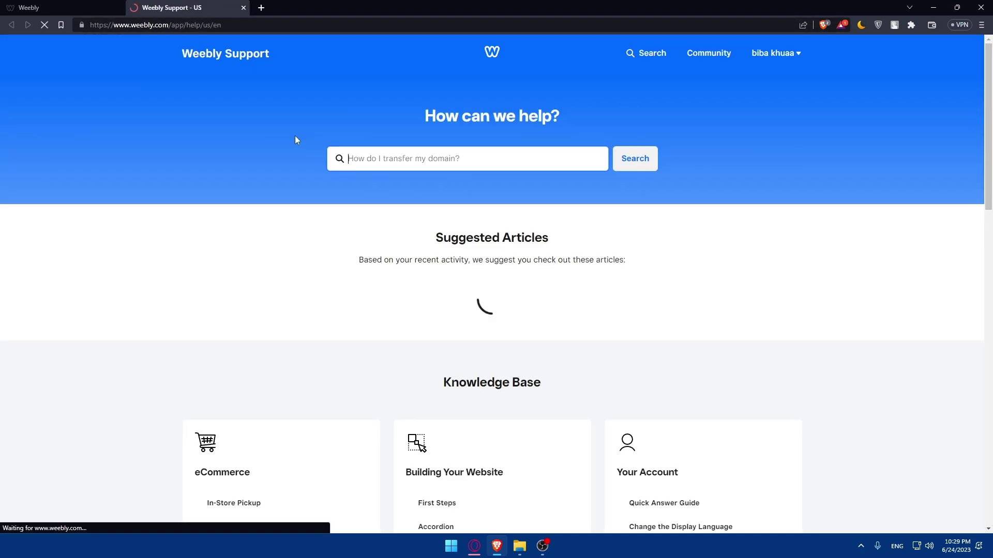
Step: Examine the support home page, covering the help search, suggested articles, knowledge base, learning resources and contact options
click(429, 152)
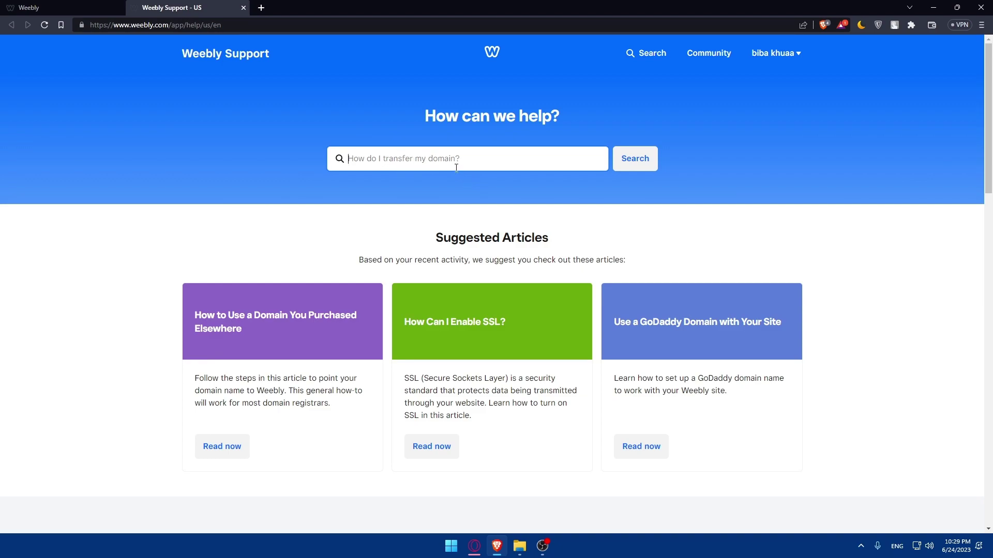
scroll(441, 172, down, 15)
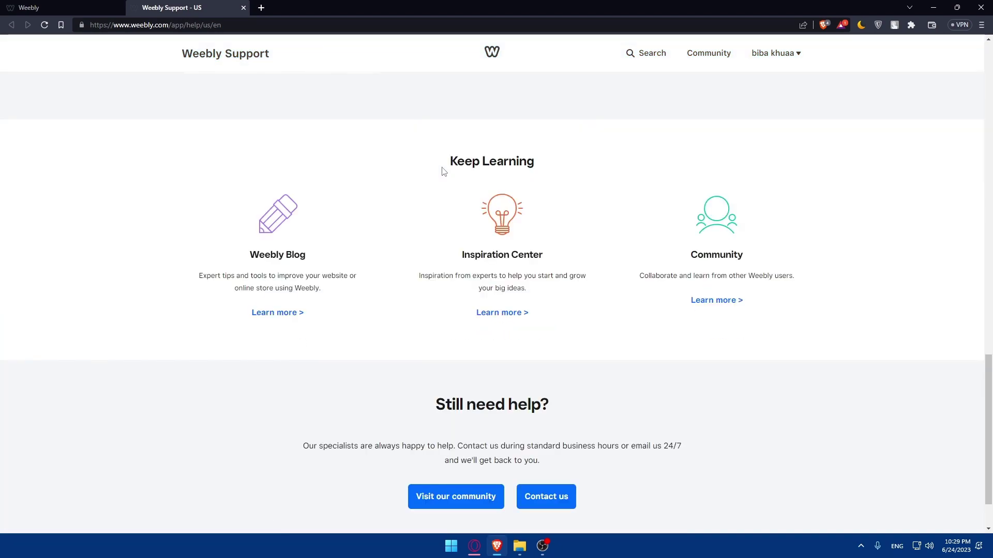
scroll(459, 192, up, 15)
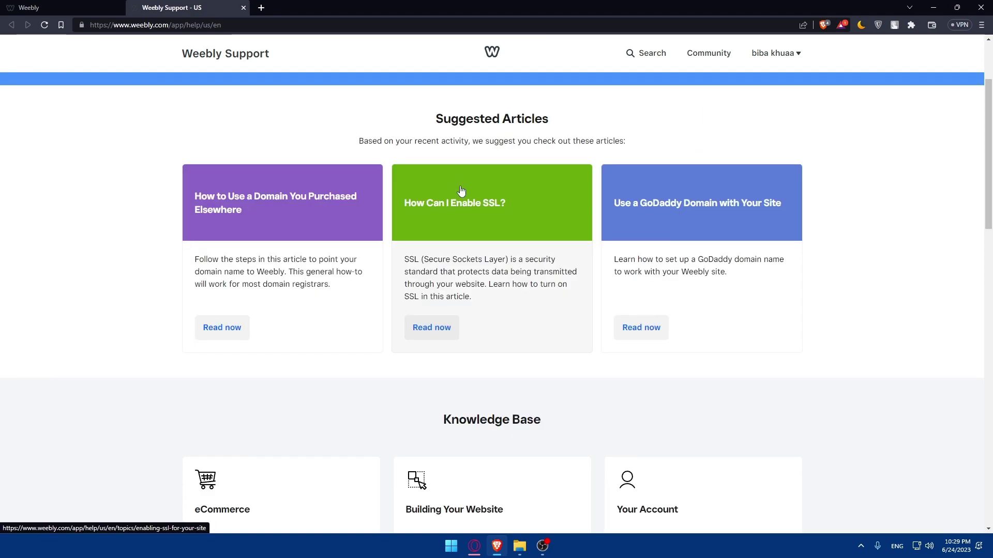
scroll(461, 191, down, 3)
scroll(694, 62, up, 7)
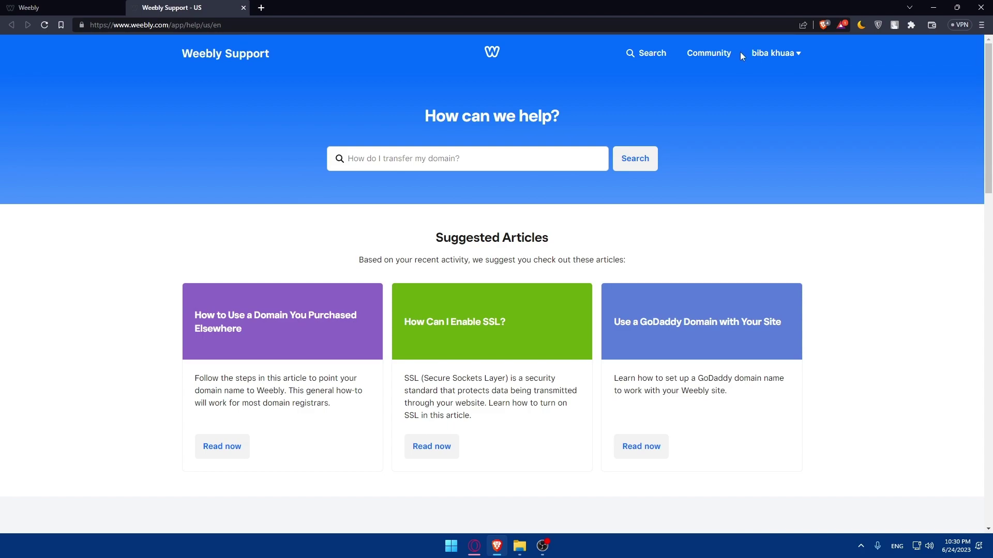
Step: Close the support site, return to the page builder and open the first page in the site's navigation menu
click(243, 7)
click(160, 52)
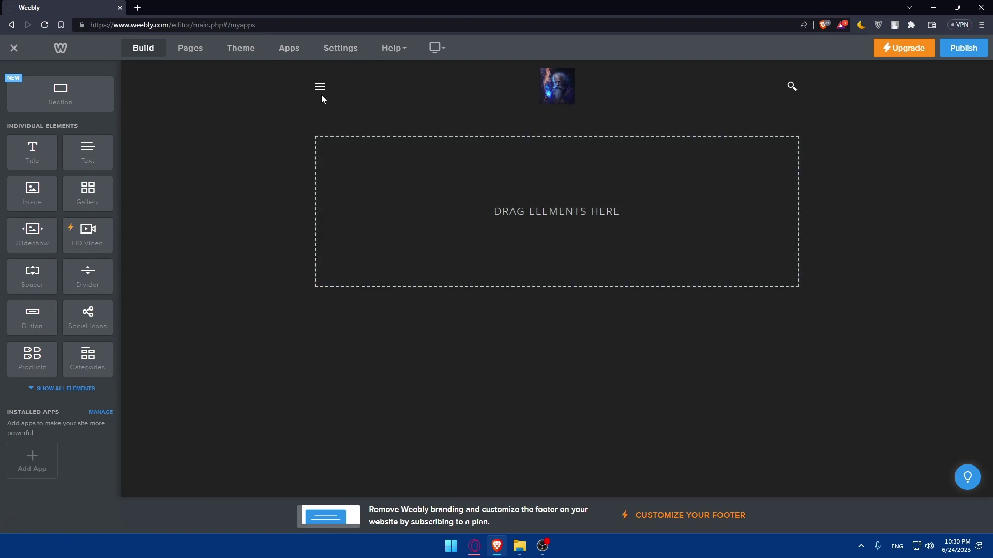
click(321, 88)
click(331, 127)
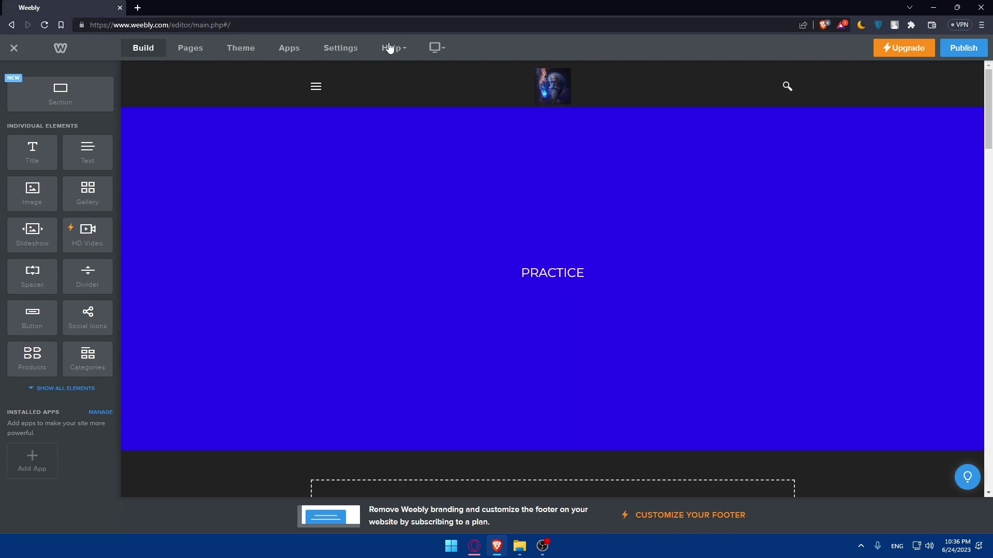
click(391, 47)
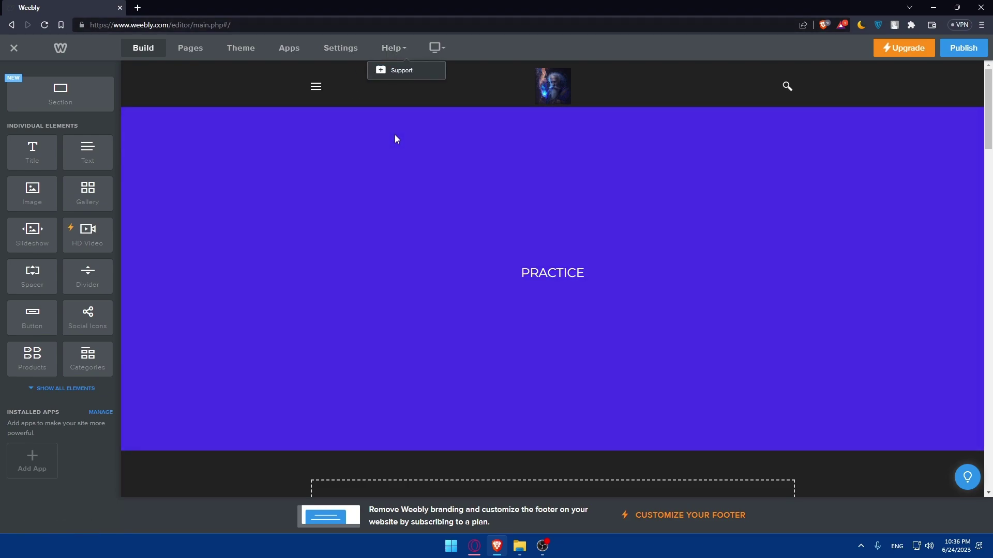
click(395, 136)
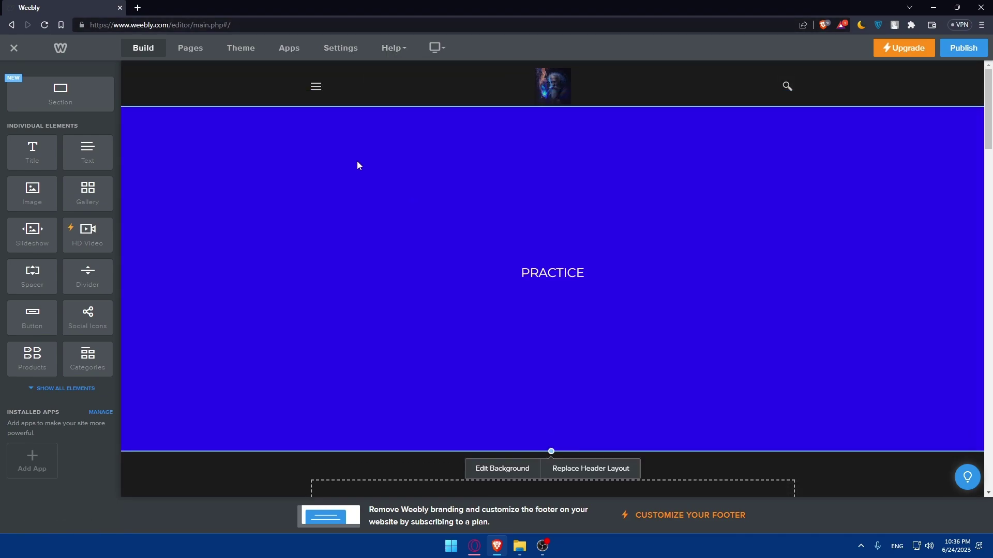